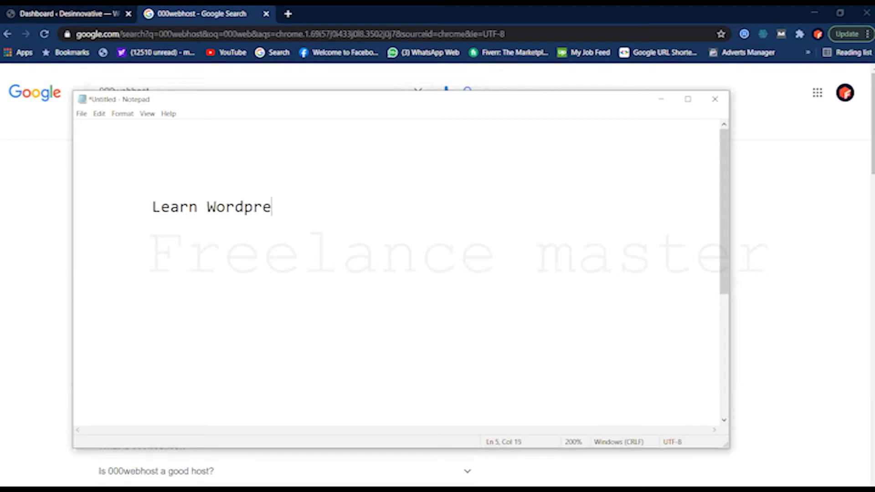
Finish the Notepad line as 'Learn Wordpress with Free hosting and domain', fixing the 'hosting' typo.
{"action": "type", "text": "th Free hsti"}
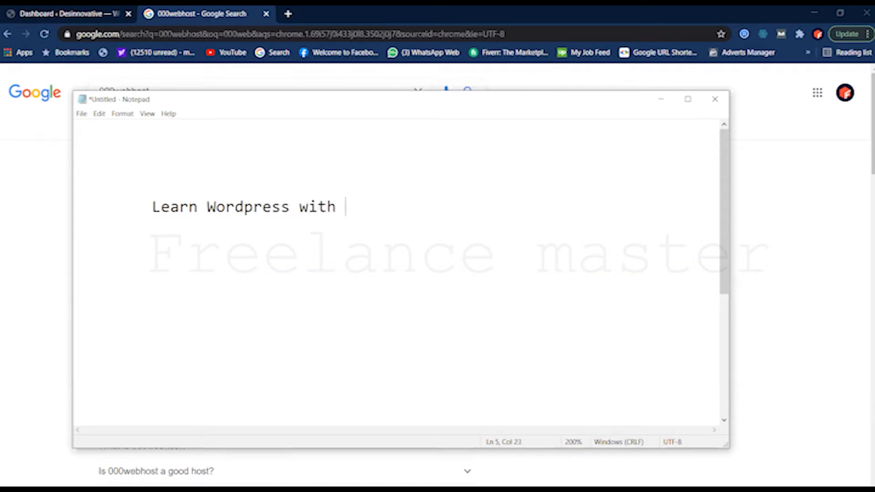
{"action": "key", "text": "BackSpace"}
{"action": "key", "text": "BackSpace"}
{"action": "key", "text": "BackSpace"}
{"action": "type", "text": "osting "}
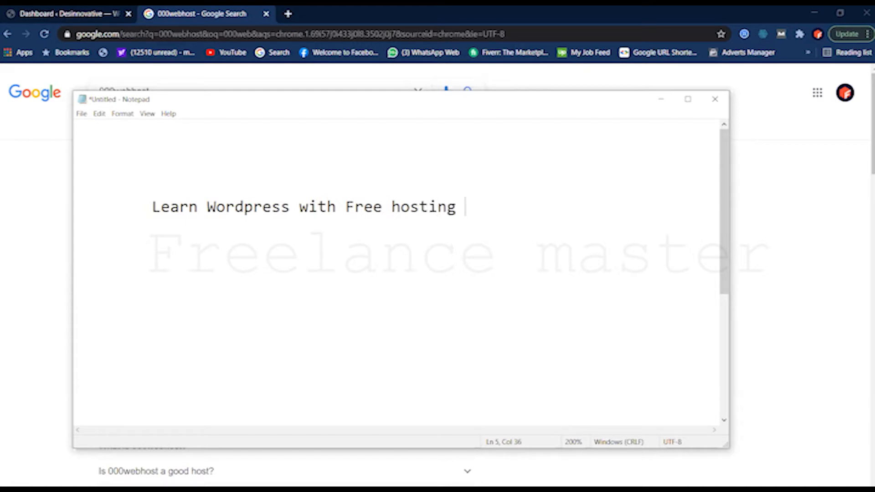
{"action": "type", "text": "and domain"}
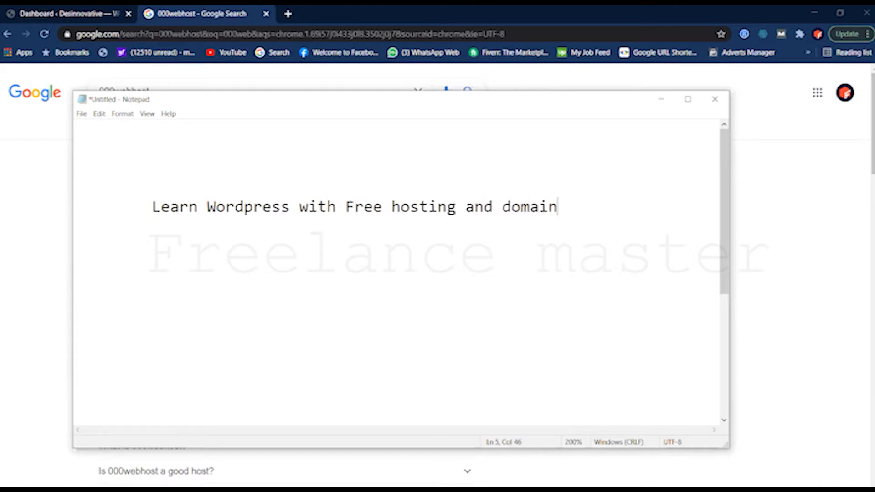
Highlight the title line text in Notepad.
{"action": "key", "text": "alt+Tab"}
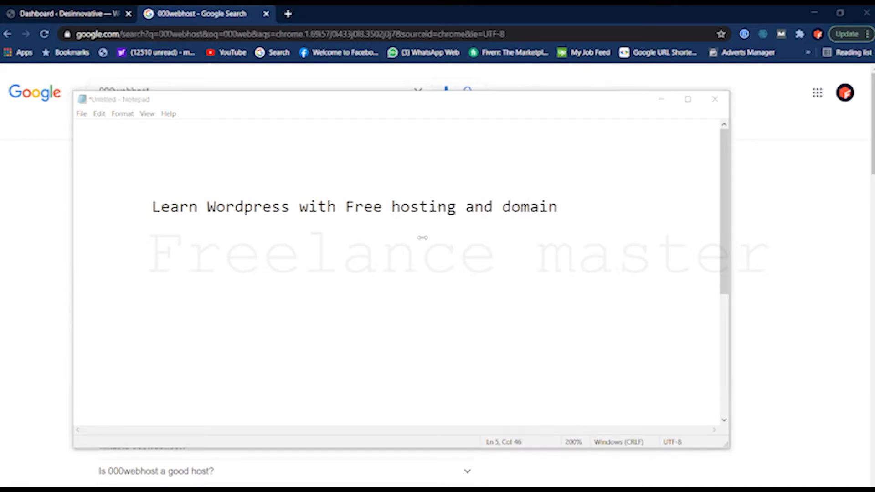
{"action": "left_click_drag", "start_coordinate": [570, 200], "coordinate": [390, 196]}
{"action": "left_click_drag", "start_coordinate": [277, 191], "coordinate": [153, 206]}
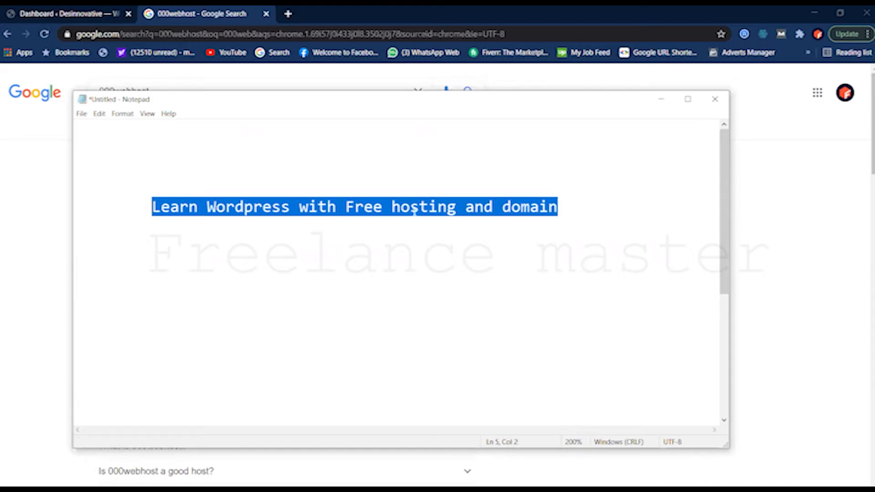
Minimize the Notepad notes and open the 000WebHost site from Google's results.
{"action": "left_click", "coordinate": [661, 99]}
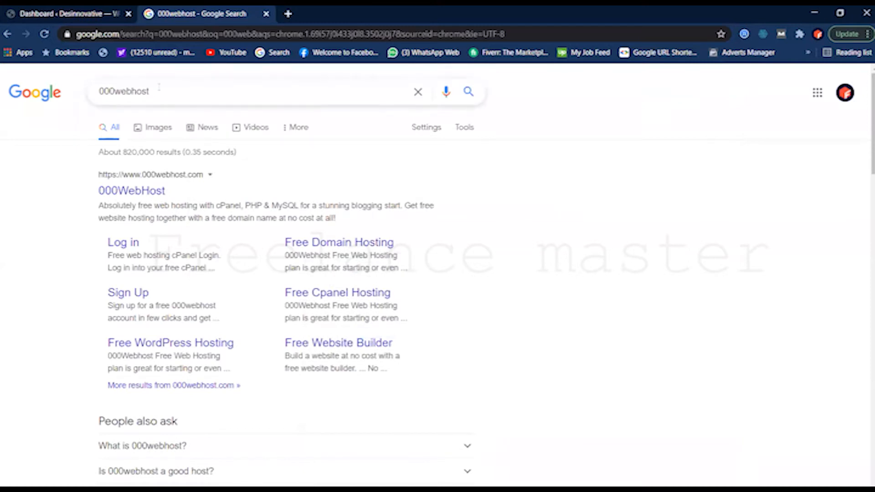
{"action": "left_click", "coordinate": [139, 195]}
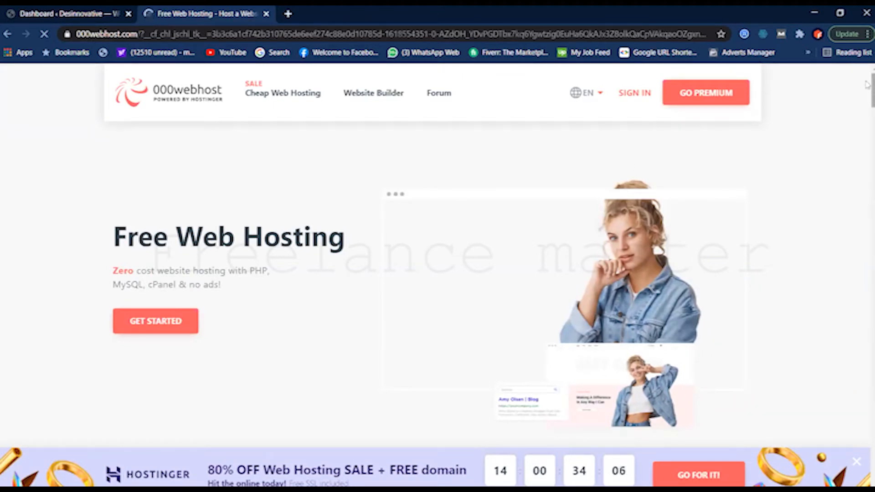
Scroll the 000webhost page to the plans, from Free Web Hosting at $0.00/mo up to $3.99.
{"action": "left_click_drag", "start_coordinate": [867, 85], "coordinate": [867, 86]}
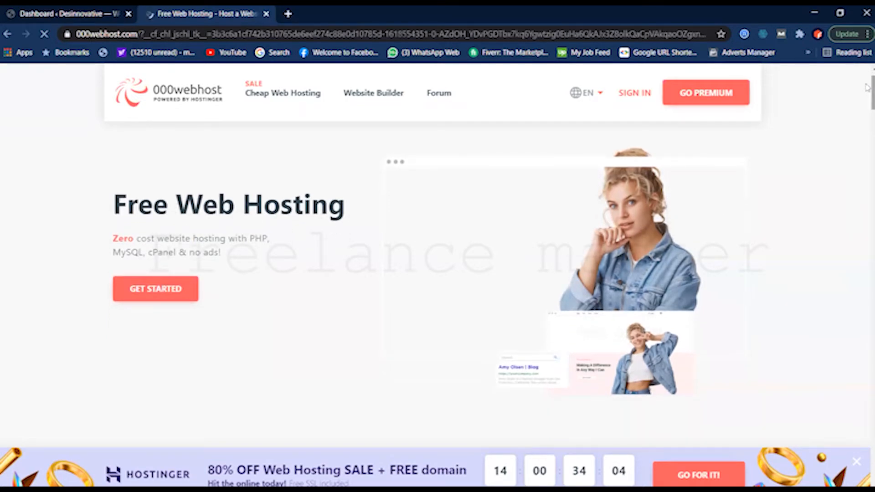
{"action": "right_click", "coordinate": [867, 87]}
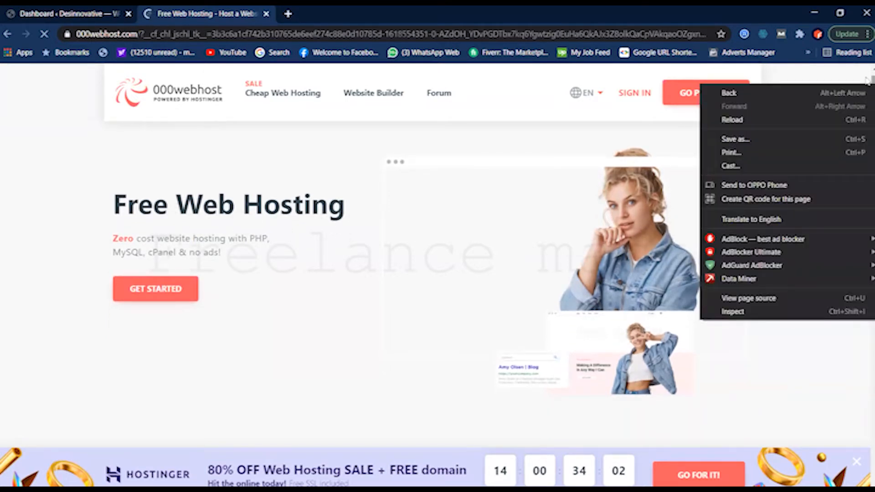
{"action": "left_click", "coordinate": [867, 86]}
{"action": "left_click_drag", "start_coordinate": [867, 87], "coordinate": [867, 121]}
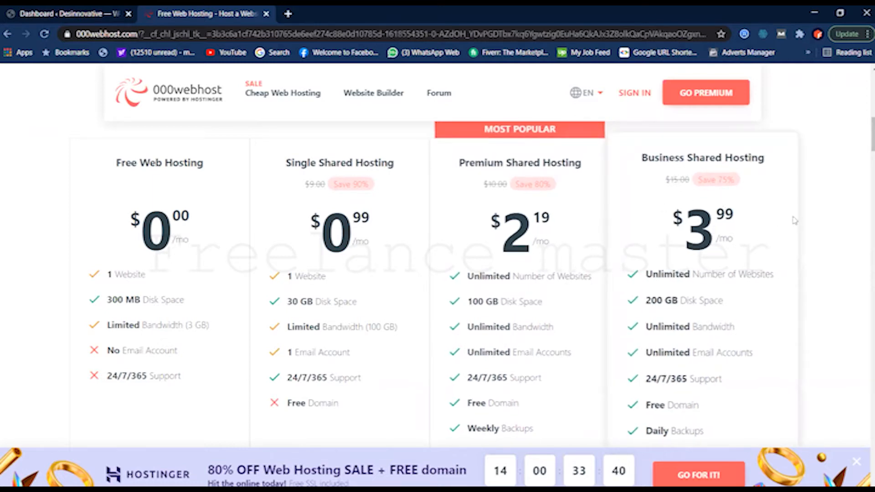
Highlight the free plan's '300 MB Disk Space' and 'No Email Account', then start the free sign-up.
{"action": "scroll", "coordinate": [867, 138], "scroll_direction": "down", "scroll_amount": 1}
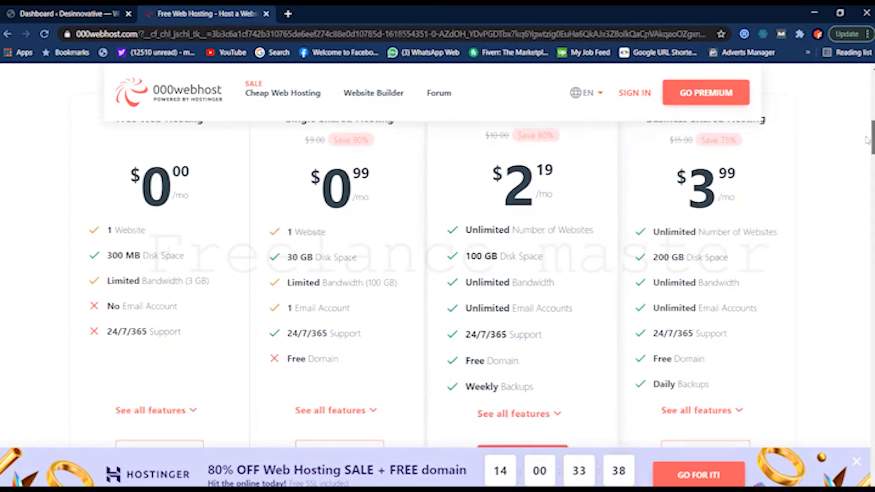
{"action": "scroll", "coordinate": [867, 140], "scroll_direction": "down", "scroll_amount": 1}
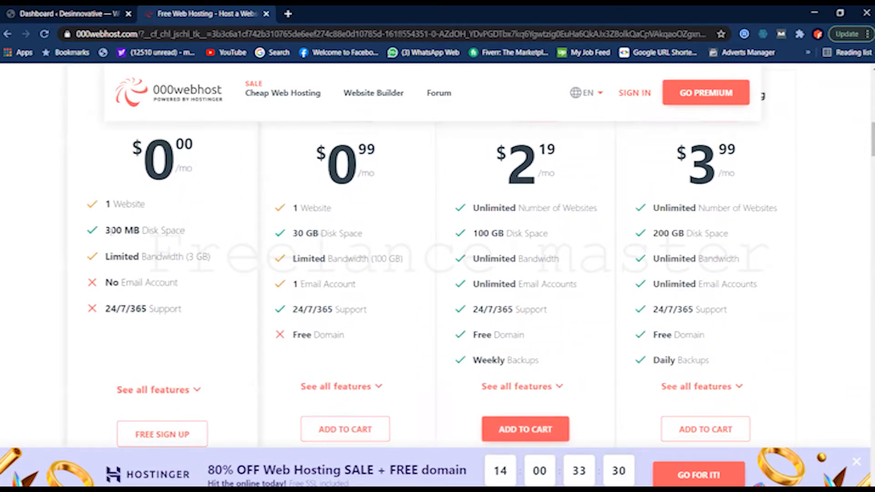
{"action": "left_click_drag", "start_coordinate": [106, 231], "coordinate": [194, 234]}
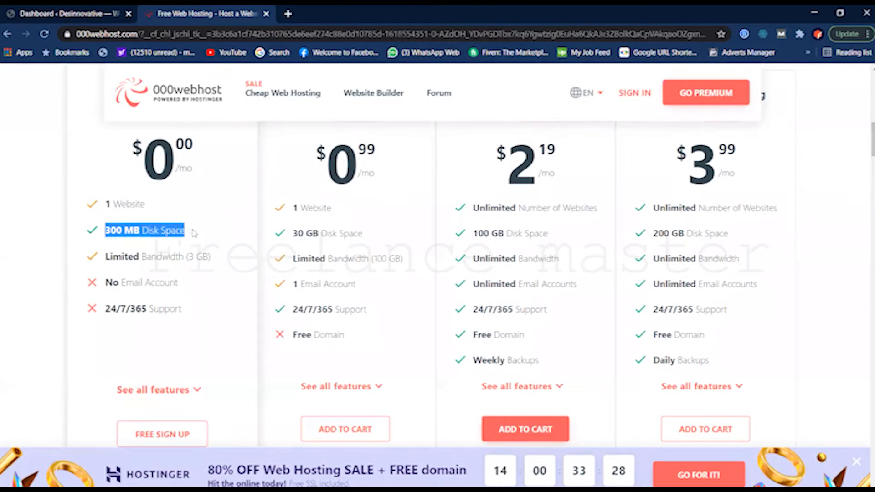
{"action": "scroll", "coordinate": [194, 234], "scroll_direction": "up", "scroll_amount": 1}
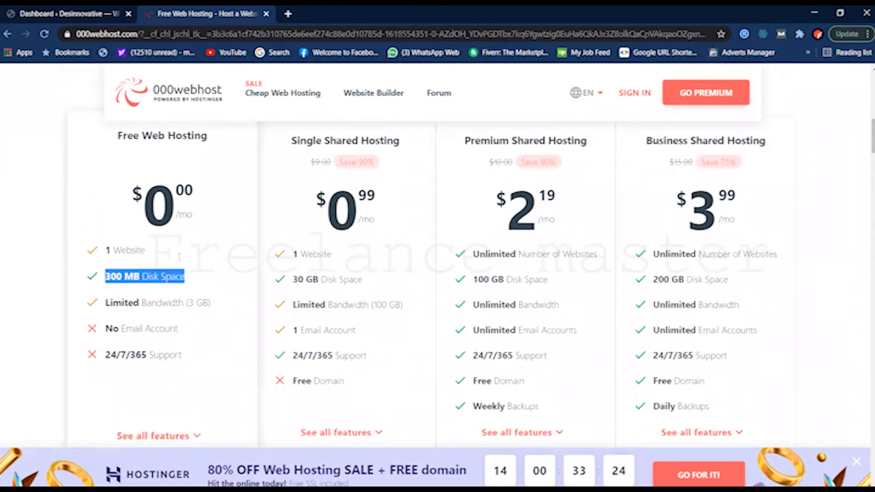
{"action": "left_click", "coordinate": [158, 272]}
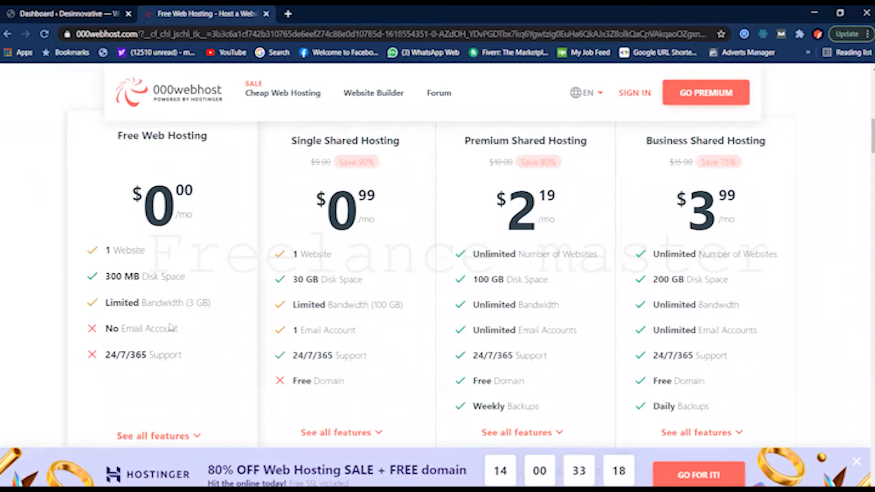
{"action": "left_click_drag", "start_coordinate": [199, 328], "coordinate": [107, 320]}
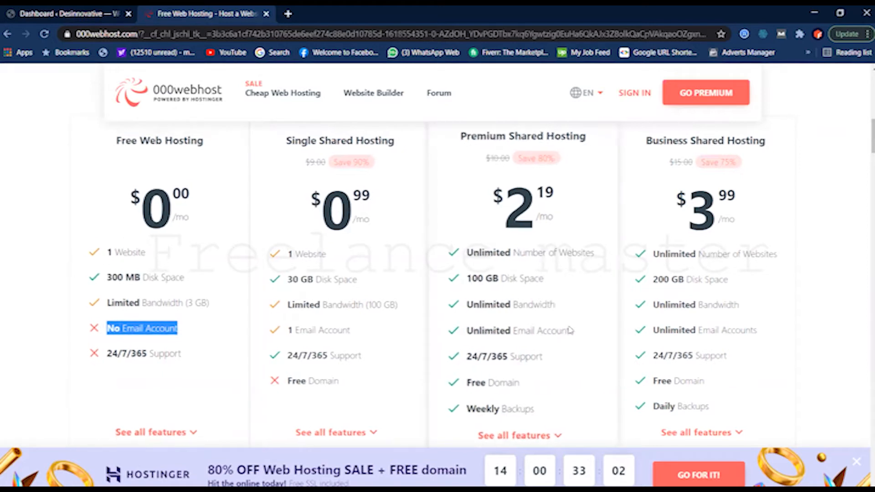
{"action": "left_click_drag", "start_coordinate": [867, 141], "coordinate": [867, 155]}
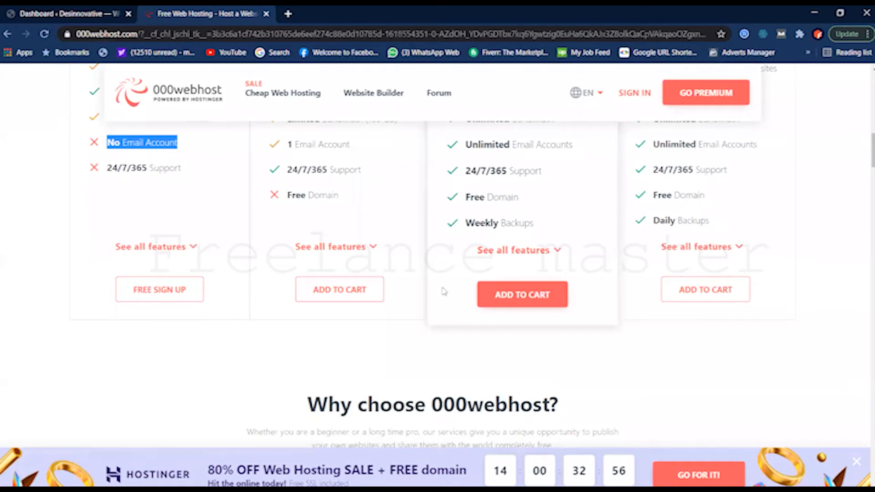
{"action": "left_click", "coordinate": [155, 297]}
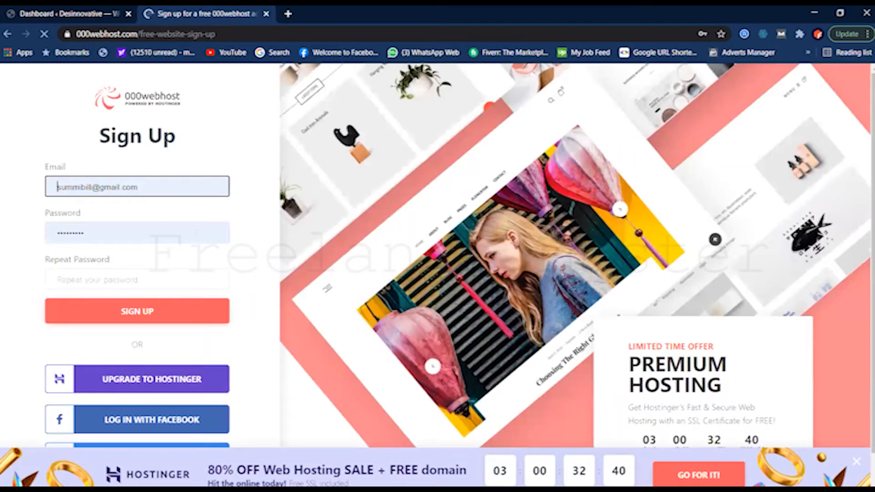
Clear Chrome's autofilled email and password from the 000webhost Sign Up form.
{"action": "left_click", "coordinate": [183, 195]}
{"action": "key", "text": "ctrl+a"}
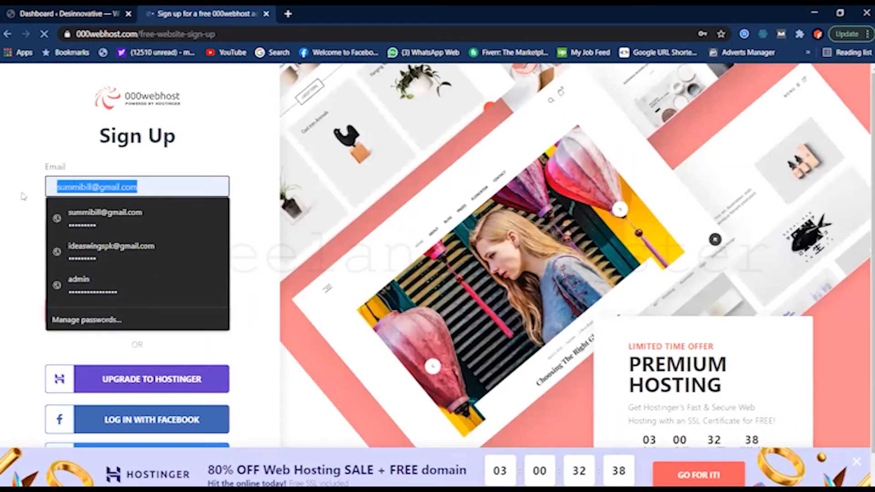
{"action": "key", "text": "BackSpace"}
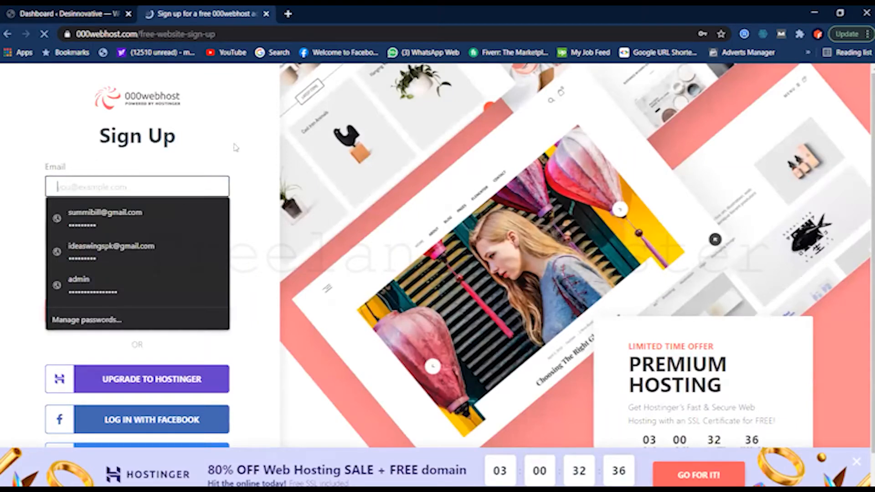
{"action": "left_click", "coordinate": [193, 211]}
{"action": "left_click", "coordinate": [63, 232]}
{"action": "key", "text": "ctrl+a"}
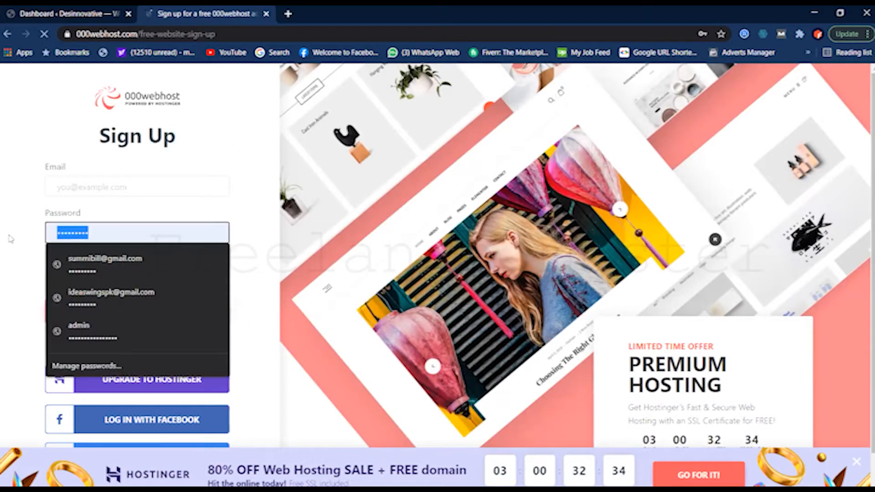
{"action": "key", "text": "BackSpace"}
{"action": "left_click", "coordinate": [215, 144]}
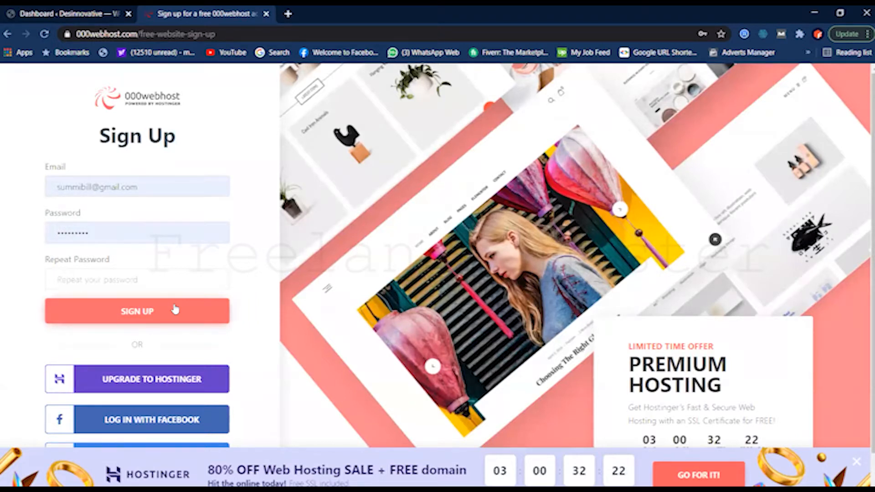
Replace the Email field with the sign-up email address.
{"action": "left_click", "coordinate": [200, 195]}
{"action": "key", "text": "ctrl+a"}
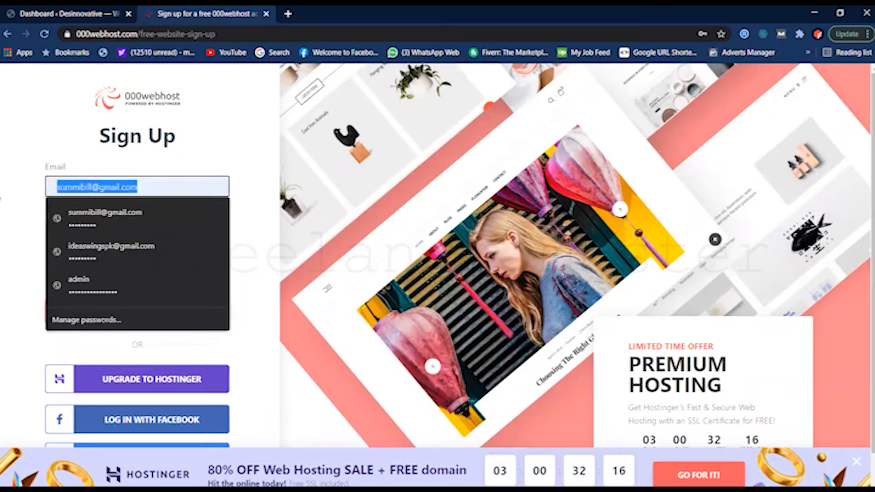
{"action": "key", "text": "BackSpace"}
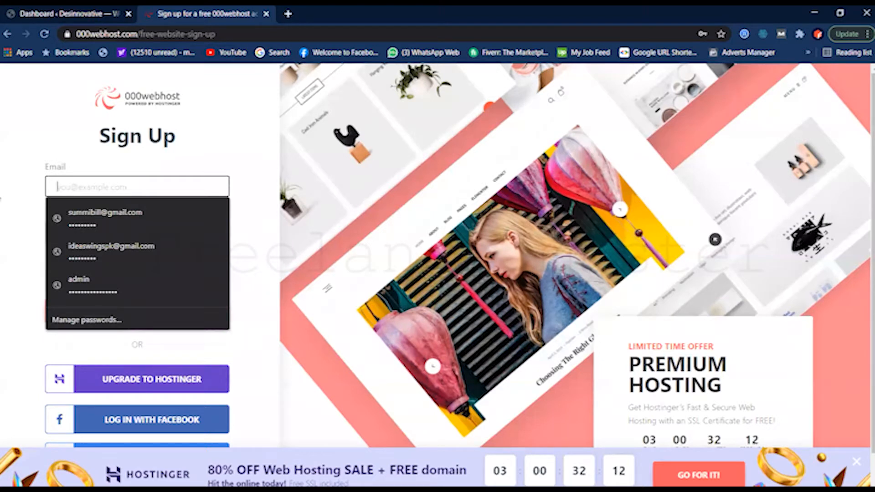
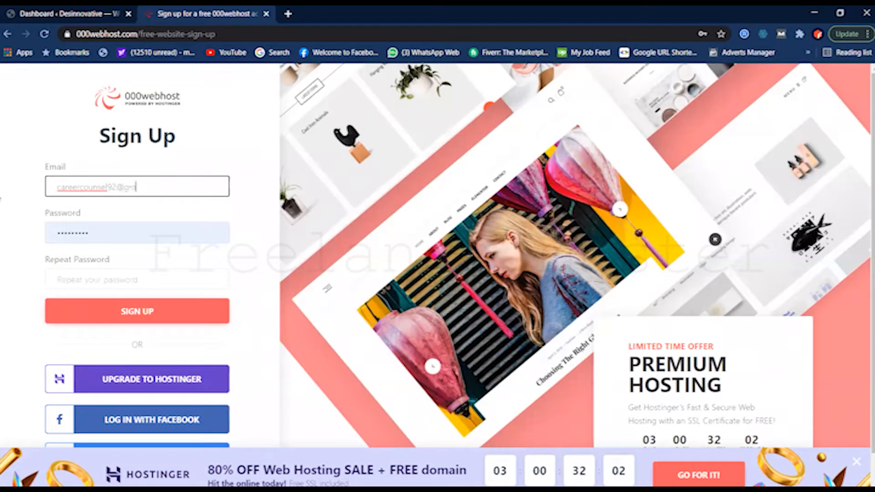
Enter the account password in Password and Repeat Password, then submit the Sign Up form.
{"action": "left_click_drag", "start_coordinate": [101, 233], "coordinate": [19, 230]}
{"action": "type", "text": "•"}
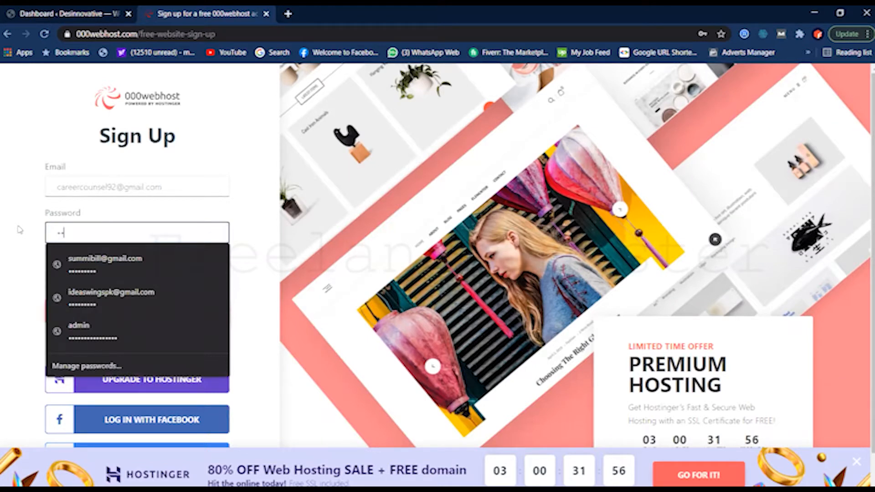
{"action": "type", "text": "••••••••"}
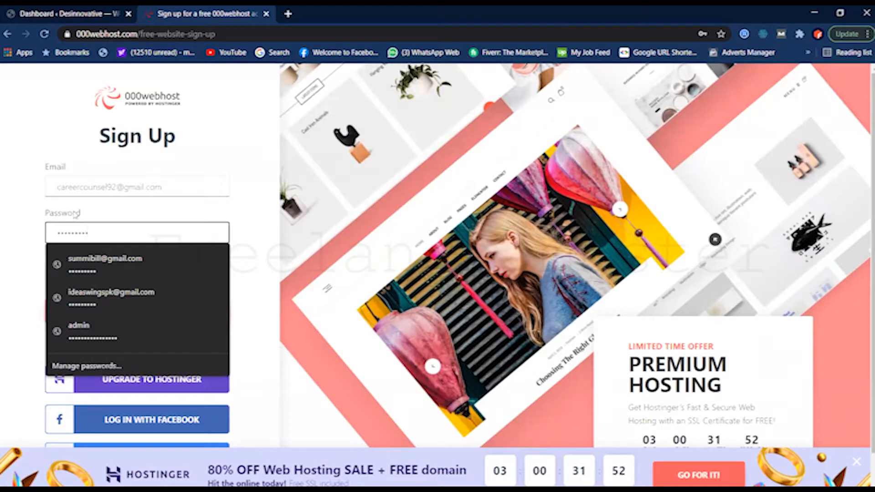
{"action": "left_click", "coordinate": [255, 238]}
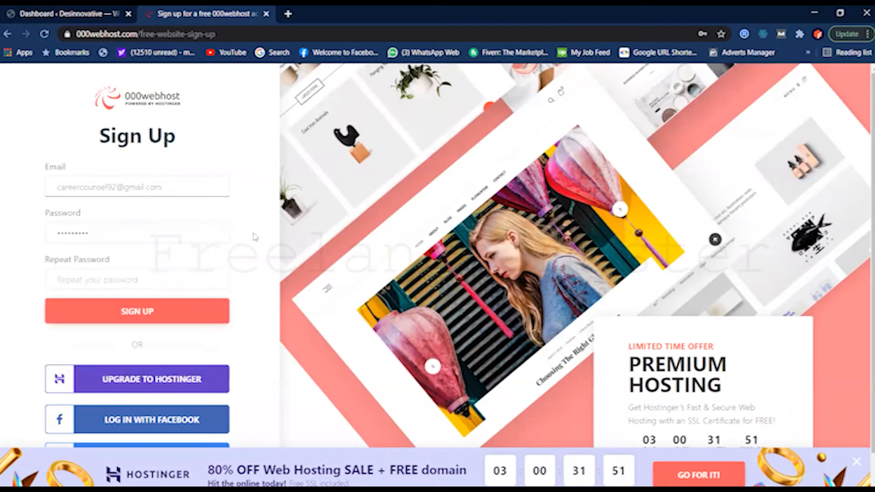
{"action": "left_click", "coordinate": [200, 280]}
{"action": "type", "text": "•••••••••"}
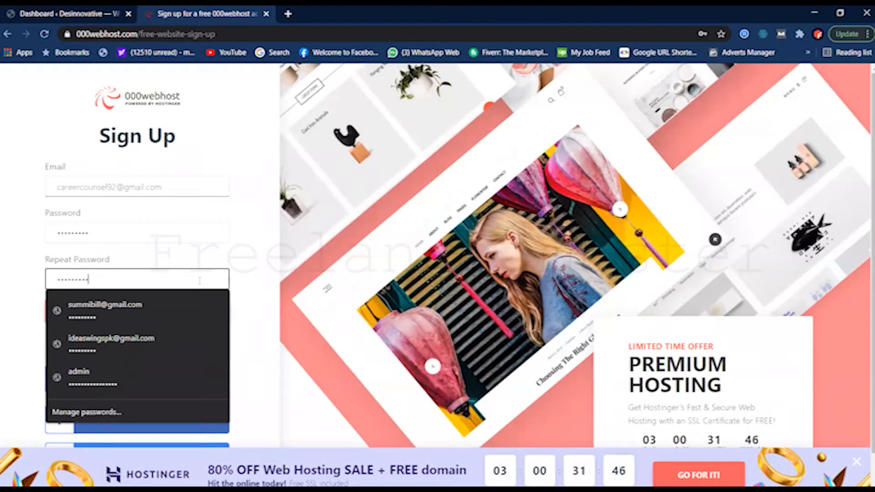
{"action": "left_click", "coordinate": [250, 283]}
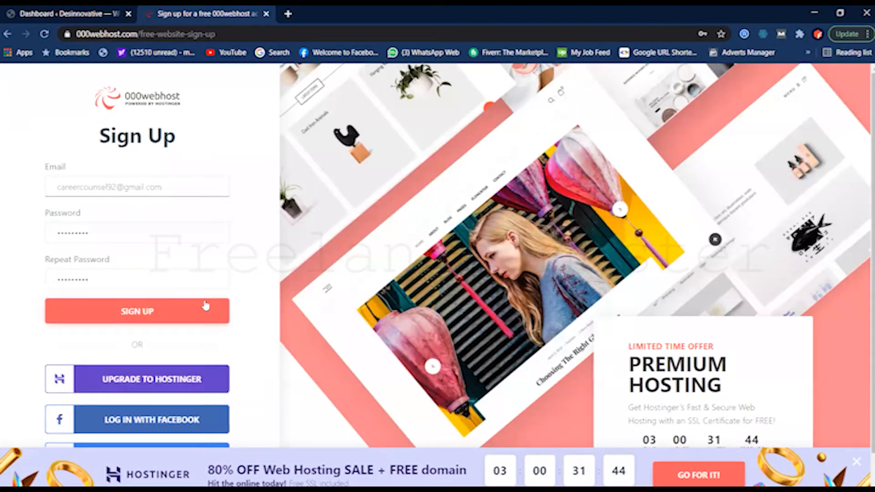
{"action": "left_click", "coordinate": [175, 313]}
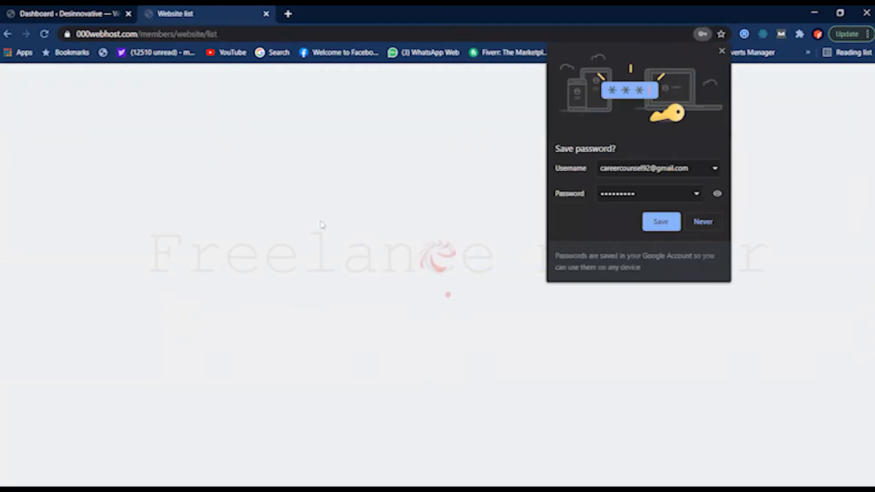
Save the new 000webhost login in Chrome's password bubble.
{"action": "left_click", "coordinate": [660, 221]}
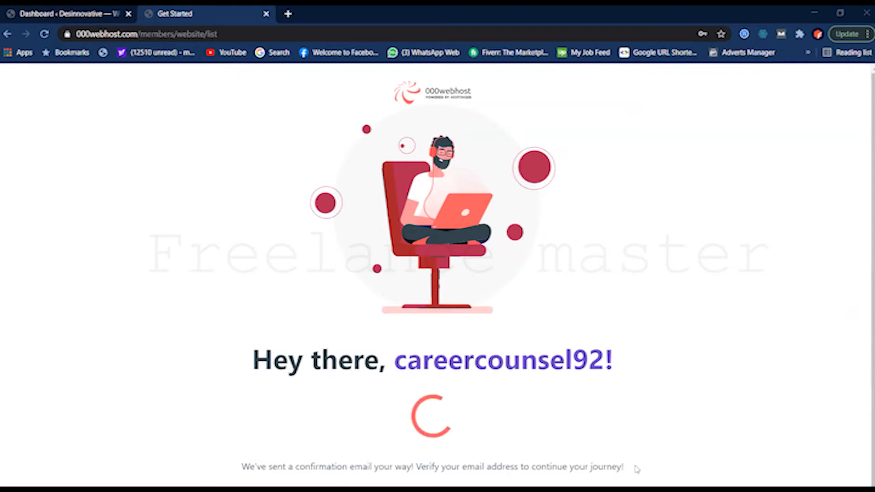
{"action": "left_click", "coordinate": [288, 13]}
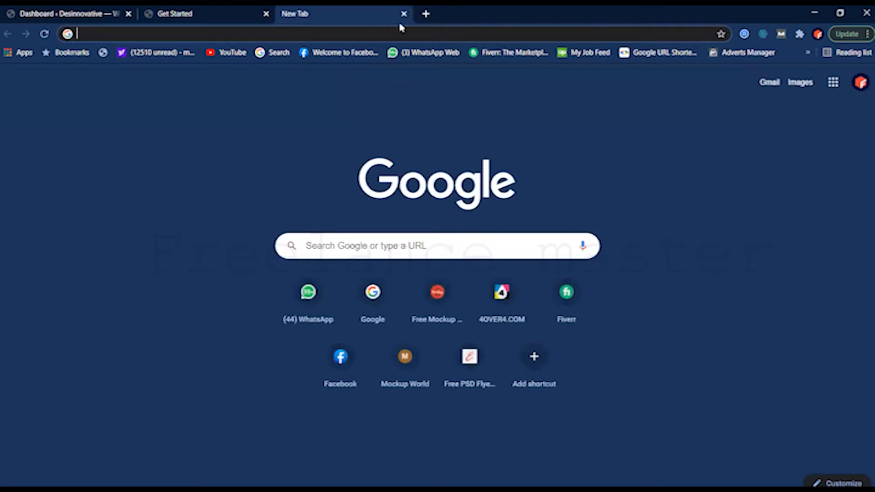
Search Google for gmail and open it, closing the tab on the wrong account.
{"action": "type", "text": "gmail"}
{"action": "key", "text": "Return"}
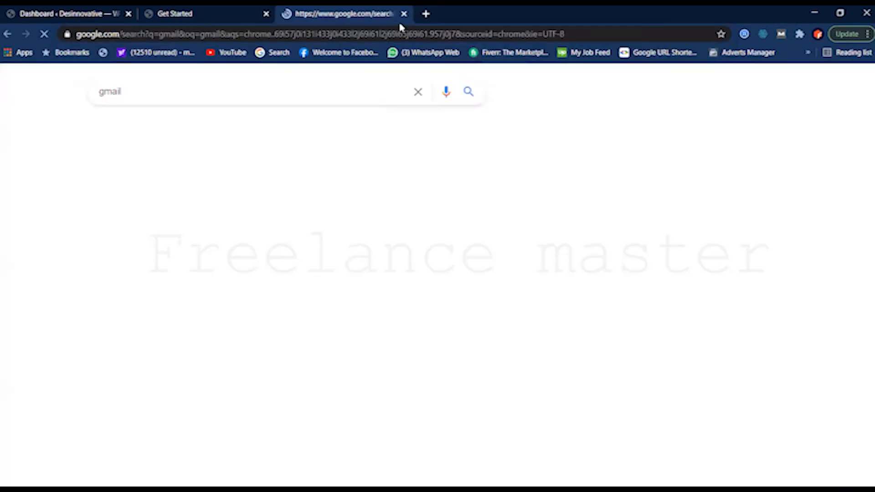
{"action": "left_click", "coordinate": [130, 199]}
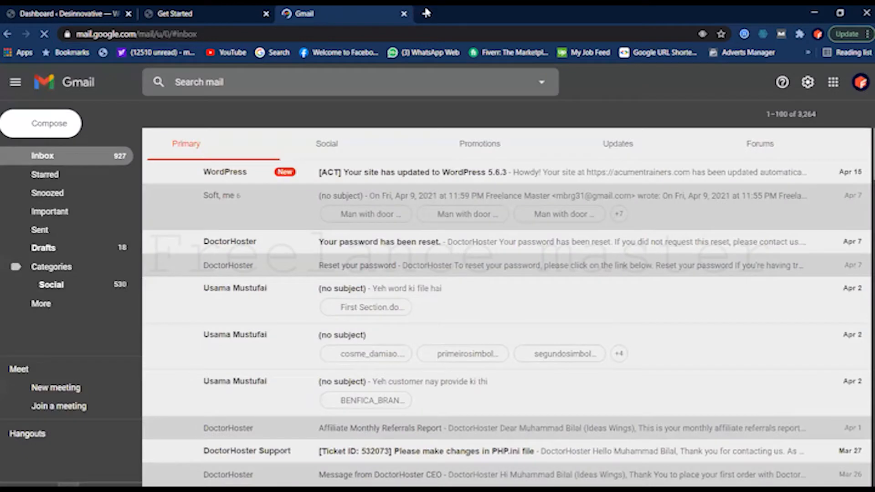
{"action": "left_click", "coordinate": [404, 13]}
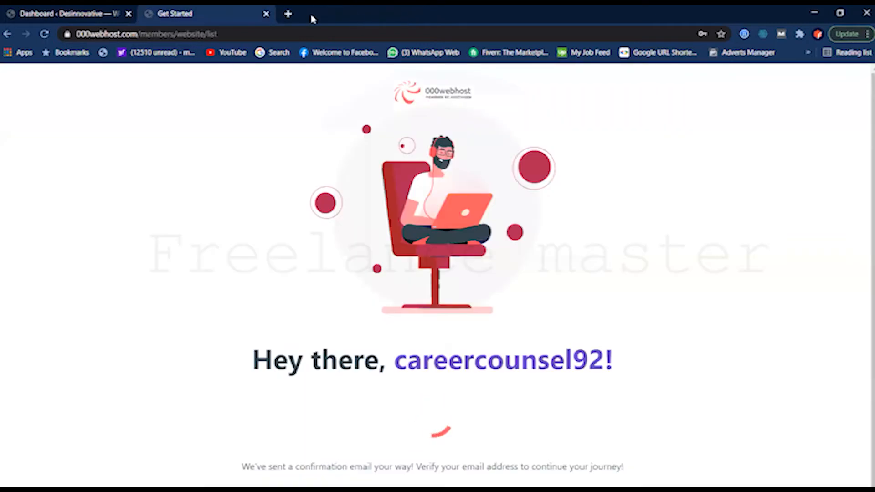
Switch to the sign-up Google account and open the 'Please verify your email' message in Gmail.
{"action": "left_click", "coordinate": [287, 14]}
{"action": "type", "text": "gmai"}
{"action": "key", "text": "Return"}
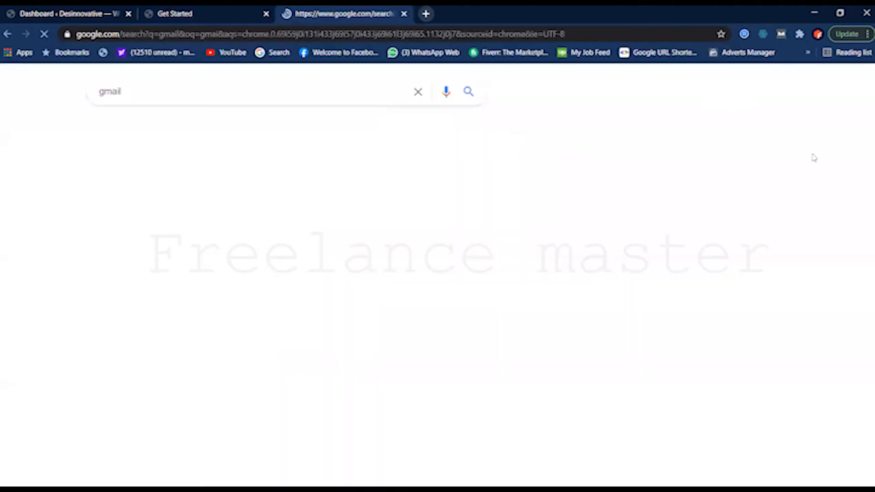
{"action": "left_click", "coordinate": [845, 92]}
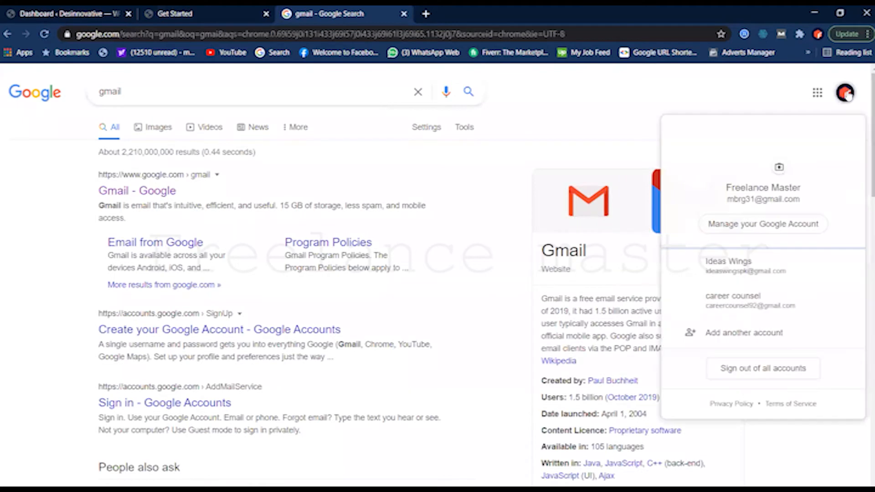
{"action": "left_click", "coordinate": [756, 300]}
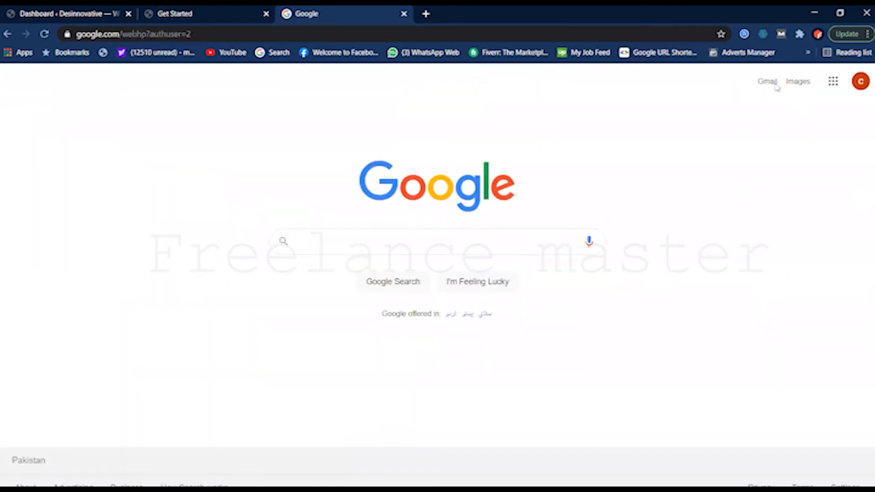
{"action": "left_click", "coordinate": [767, 82]}
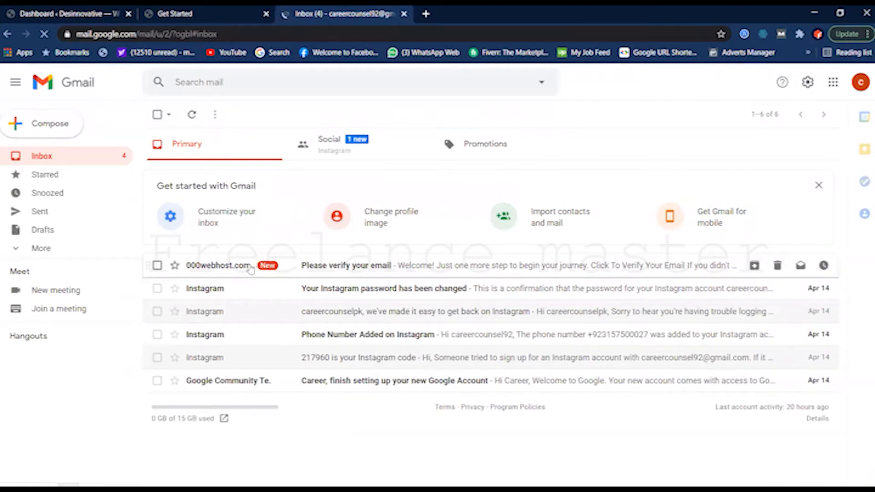
{"action": "left_click", "coordinate": [410, 268]}
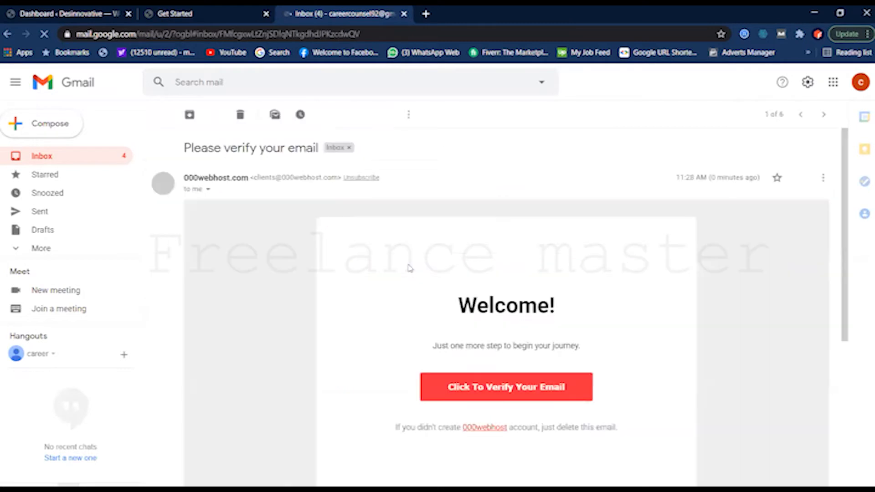
Follow the 'Click To Verify Your Email' link in the 000webhost message.
{"action": "left_click", "coordinate": [532, 397]}
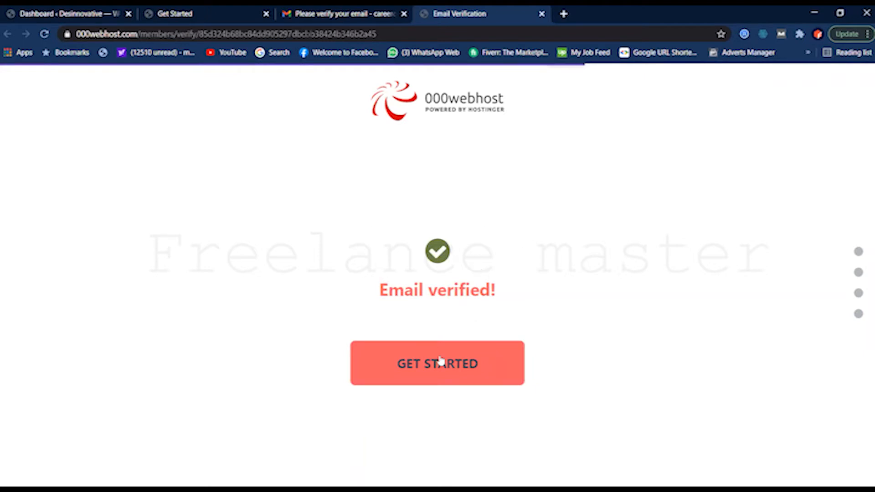
Choose Get Started, Start a Blog with the Business topic, and skip the Chrome recommendation.
{"action": "left_click", "coordinate": [449, 377]}
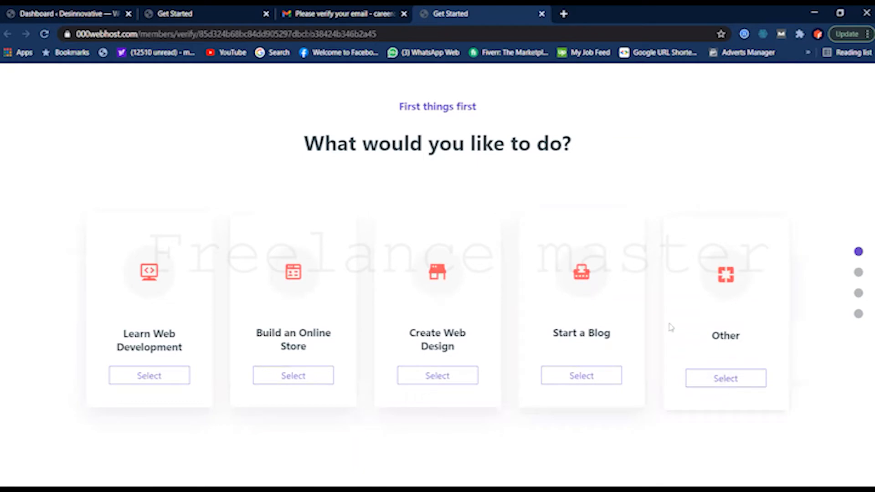
{"action": "left_click", "coordinate": [575, 379]}
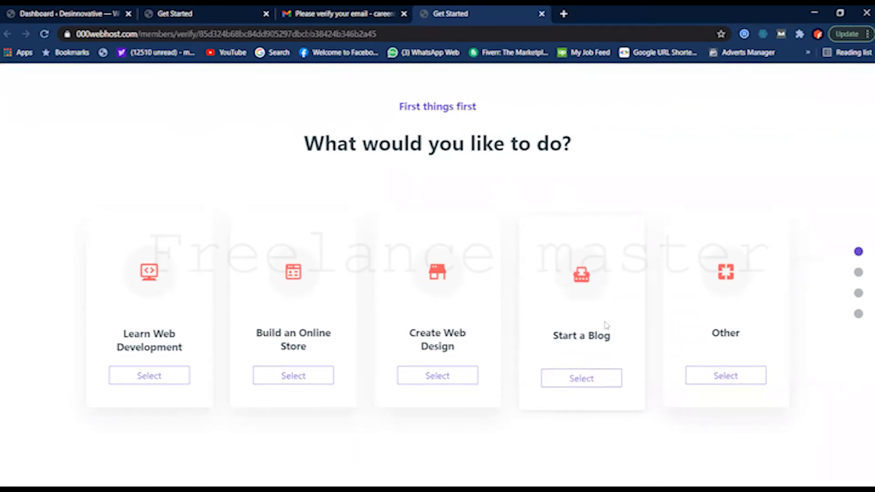
{"action": "left_click", "coordinate": [594, 380]}
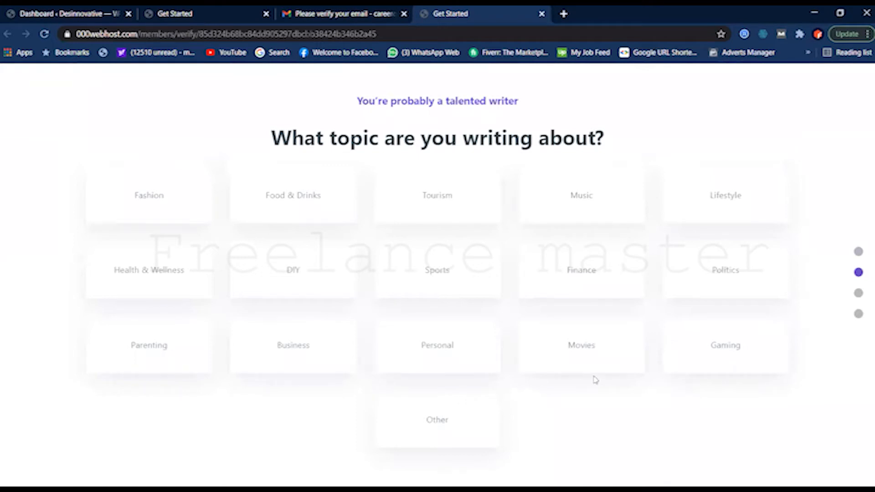
{"action": "left_click", "coordinate": [302, 344]}
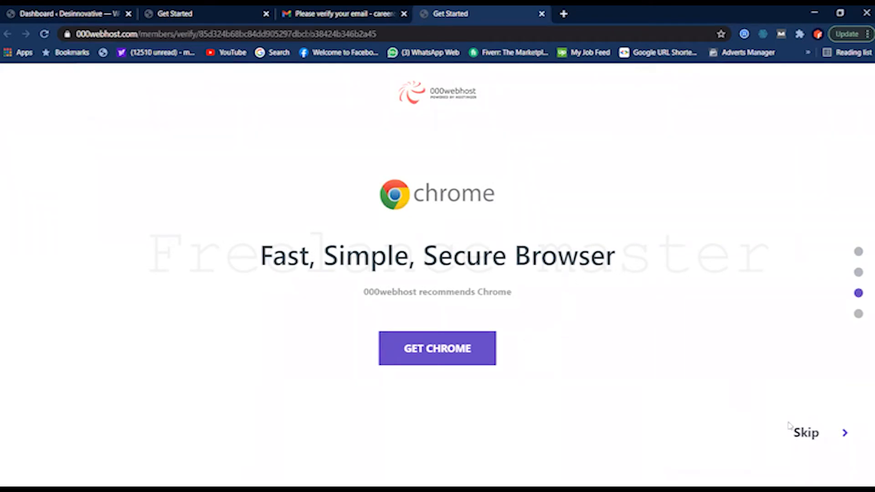
{"action": "left_click", "coordinate": [804, 432]}
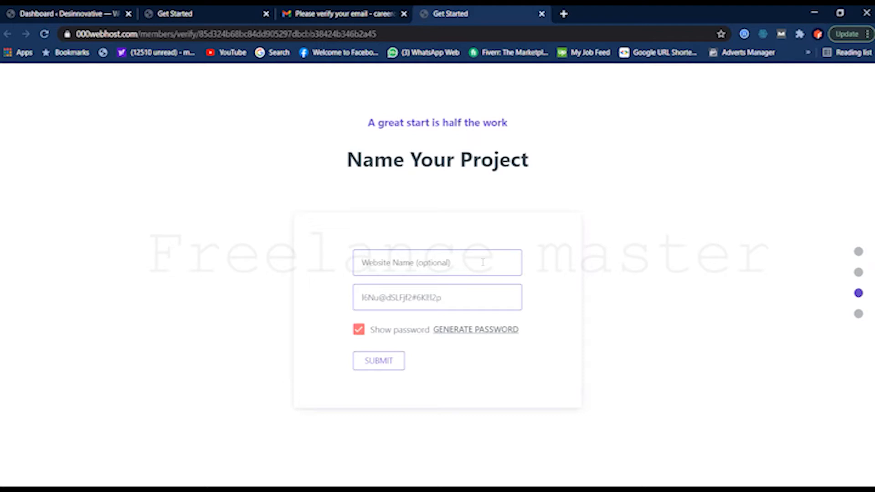
Enter 'digitalibex' as the website name and select the generated password in its field.
{"action": "type", "text": "digitalibex"}
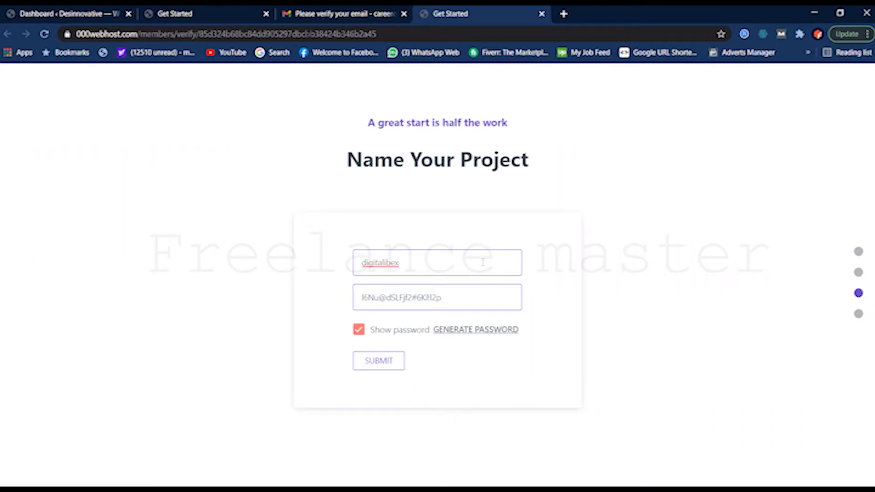
{"action": "left_click", "coordinate": [454, 291]}
{"action": "key", "text": "ctrl+a"}
{"action": "key", "text": "ctrl+c"}
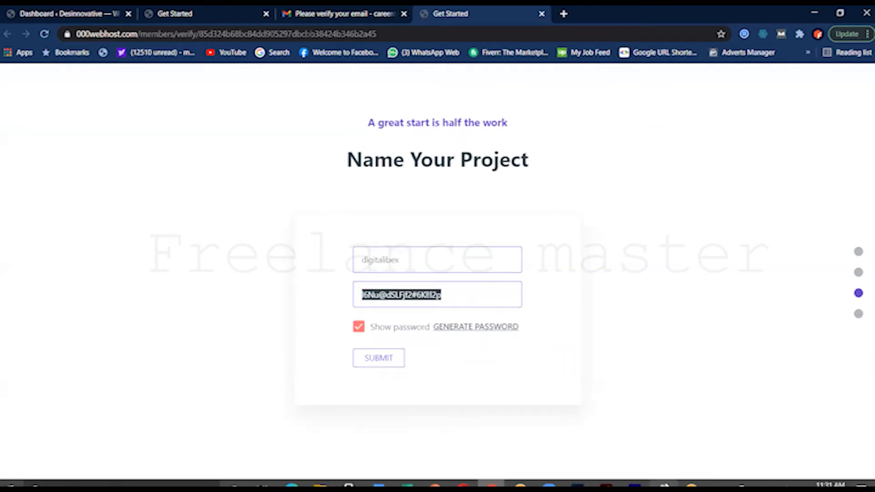
{"action": "left_click", "coordinate": [664, 485]}
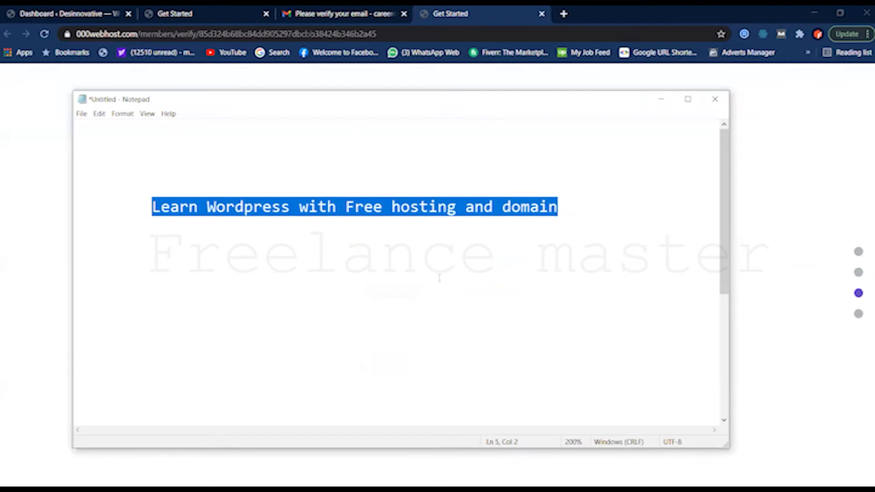
Note 'digitalibex' and the pasted generated password on indented lines below the Notepad heading.
{"action": "left_click", "coordinate": [439, 278]}
{"action": "key", "text": "Return"}
{"action": "key", "text": "Return"}
{"action": "key", "text": "Tab"}
{"action": "key", "text": "Return"}
{"action": "key", "text": "Return"}
{"action": "key", "text": "Tab"}
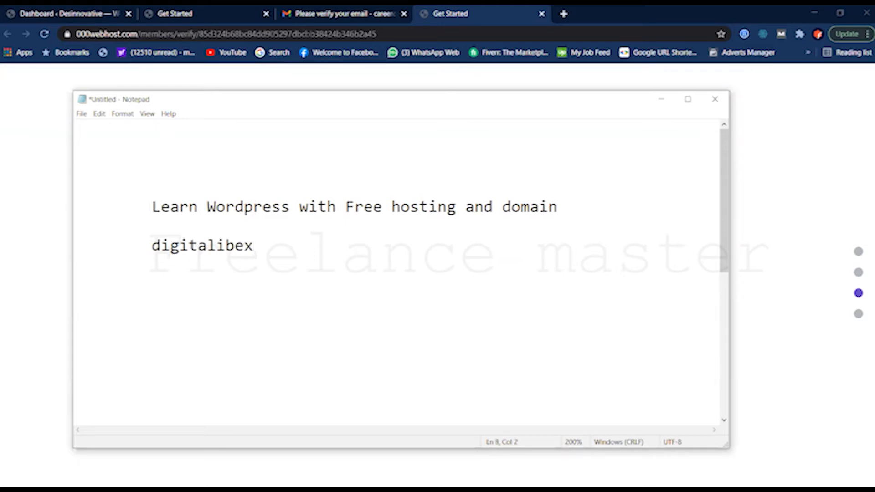
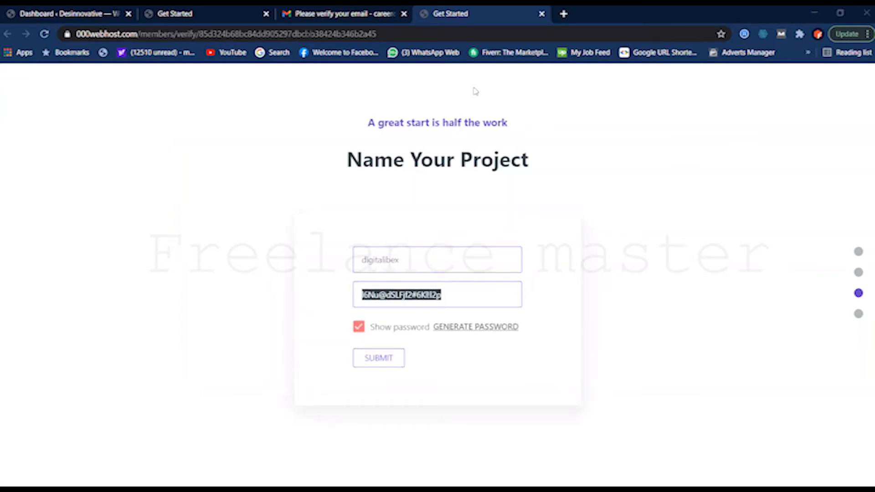
Submit the digitalibex project form to reach the website builder, WordPress and upload choices.
{"action": "left_click", "coordinate": [382, 359]}
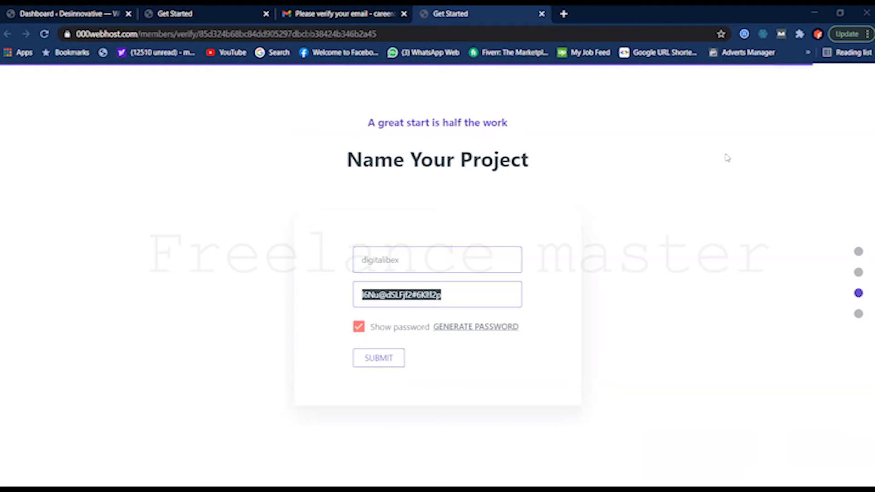
{"action": "left_click", "coordinate": [379, 364]}
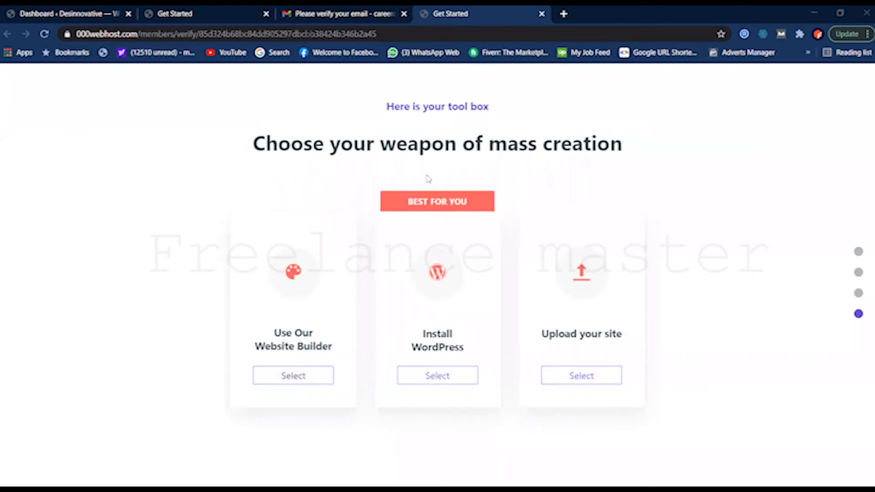
Install WordPress on digitalibex using the pasted generated password as the admin password.
{"action": "left_click", "coordinate": [439, 380]}
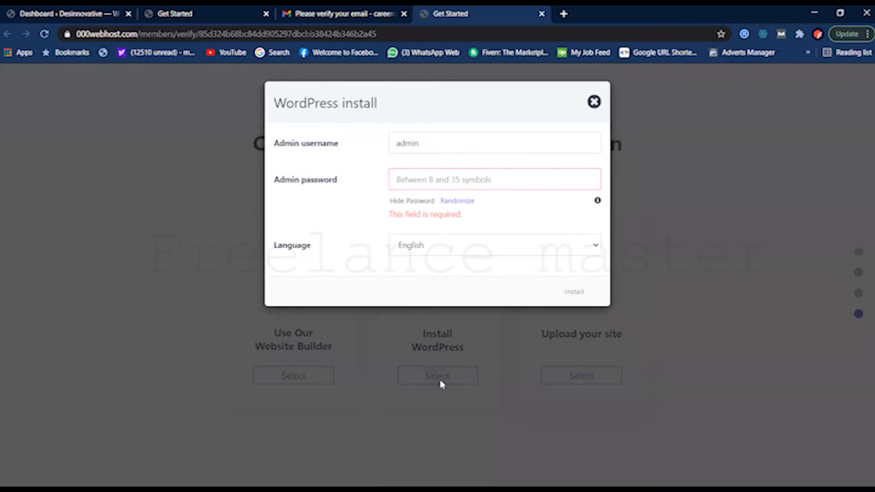
{"action": "left_click", "coordinate": [487, 171]}
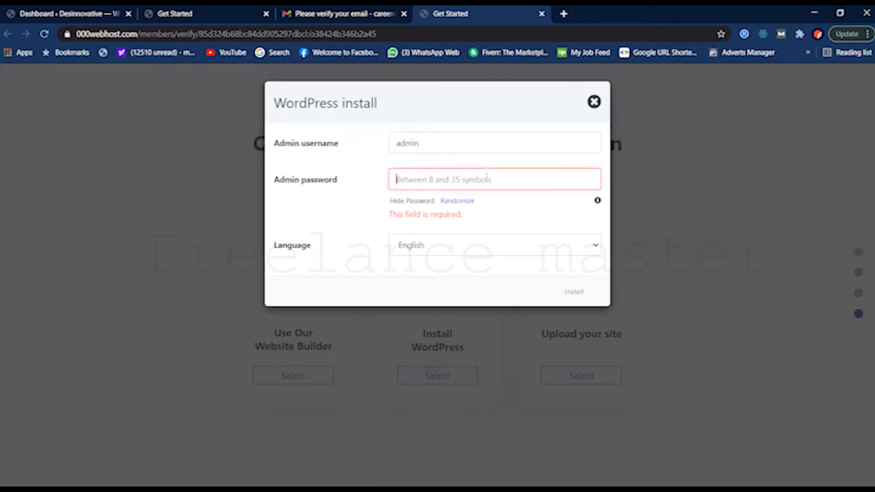
{"action": "key", "text": "ctrl+v"}
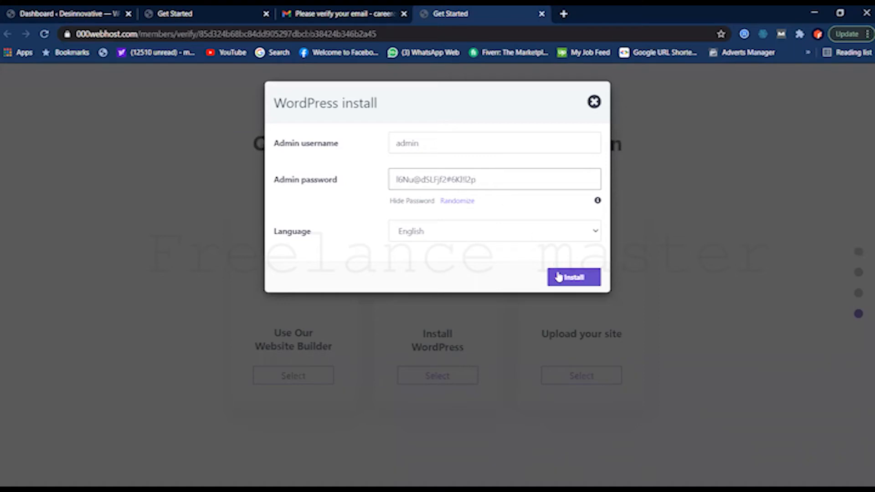
{"action": "left_click", "coordinate": [591, 281]}
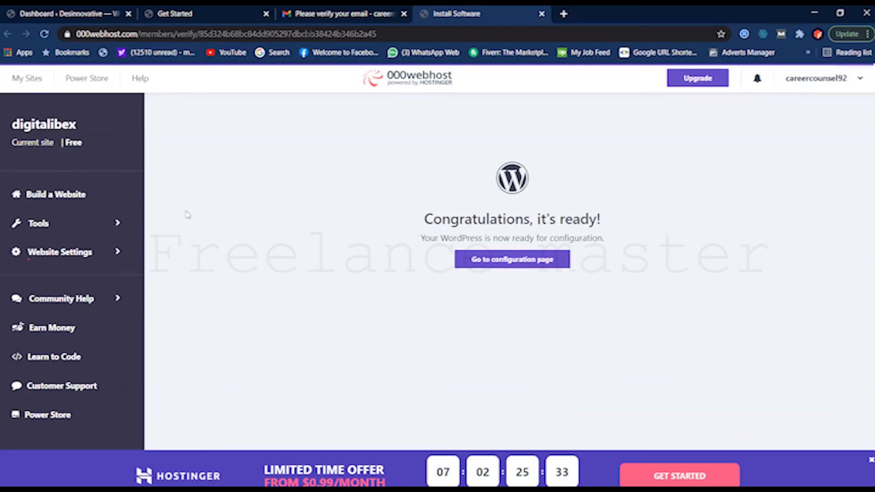
Open the Tools and Website Settings sections each in a new tab.
{"action": "right_click", "coordinate": [95, 227]}
{"action": "left_click", "coordinate": [123, 232]}
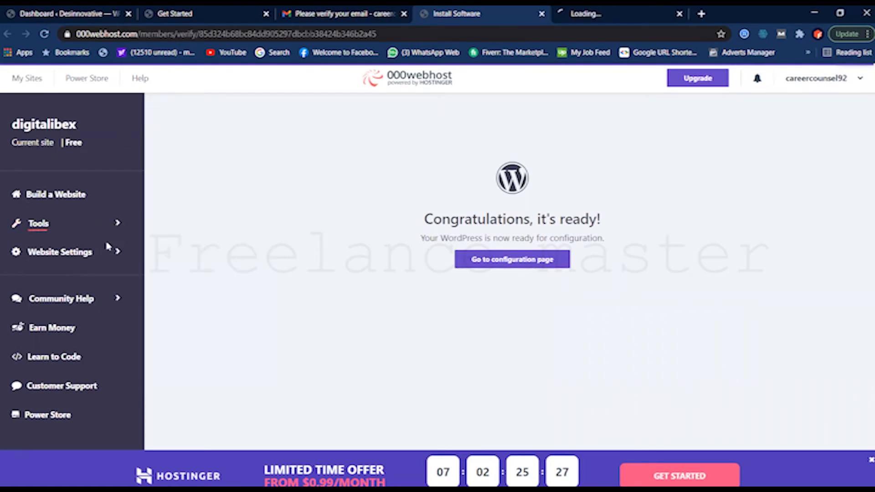
{"action": "right_click", "coordinate": [96, 253]}
{"action": "left_click", "coordinate": [109, 260]}
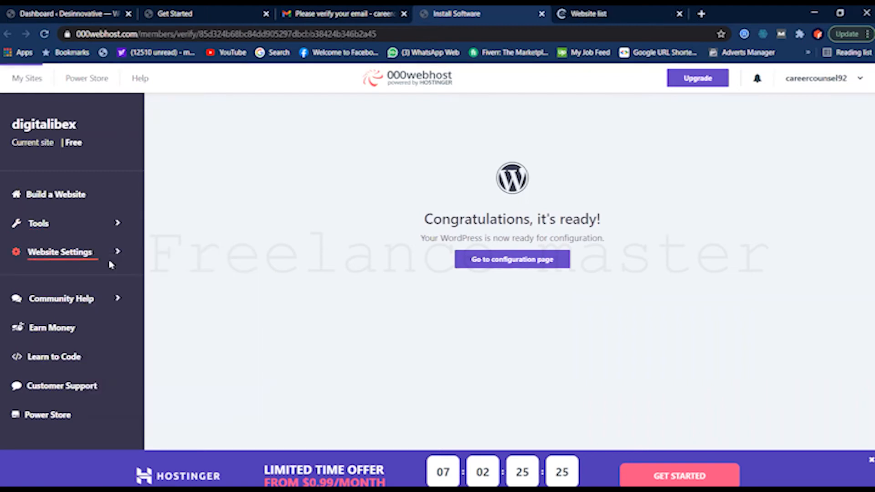
Open the digitalibex site address from the My Websites list in a new tab.
{"action": "left_click", "coordinate": [565, 10]}
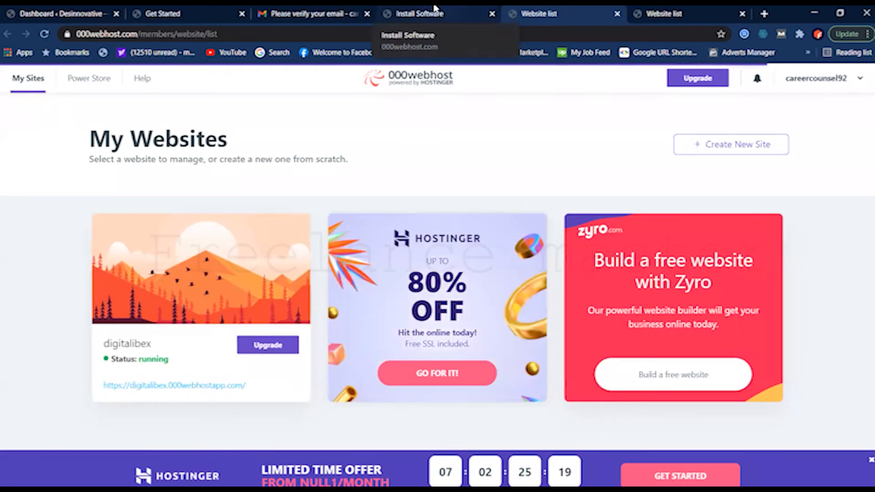
{"action": "left_click", "coordinate": [434, 8]}
{"action": "left_click", "coordinate": [681, 8]}
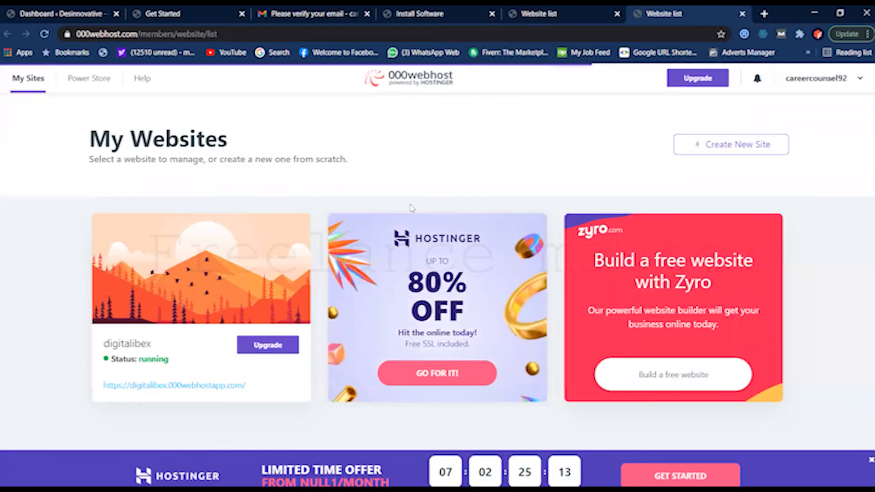
{"action": "mouse_move", "coordinate": [178, 278]}
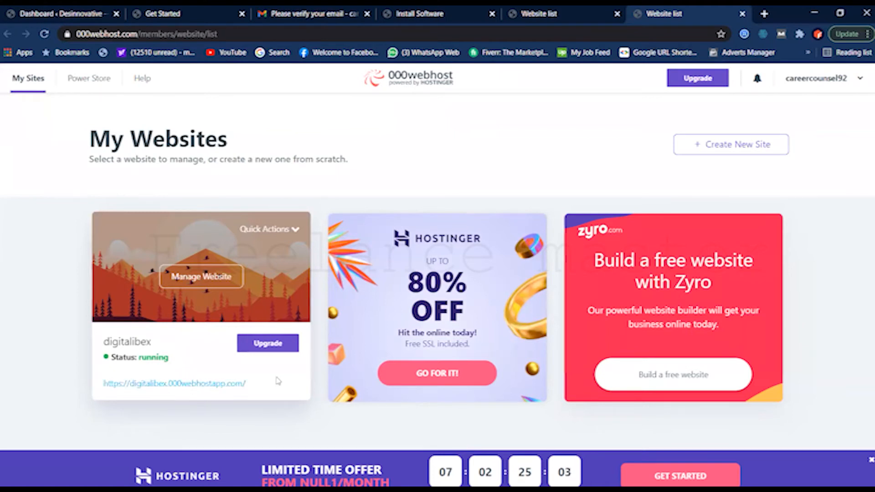
{"action": "right_click", "coordinate": [233, 386]}
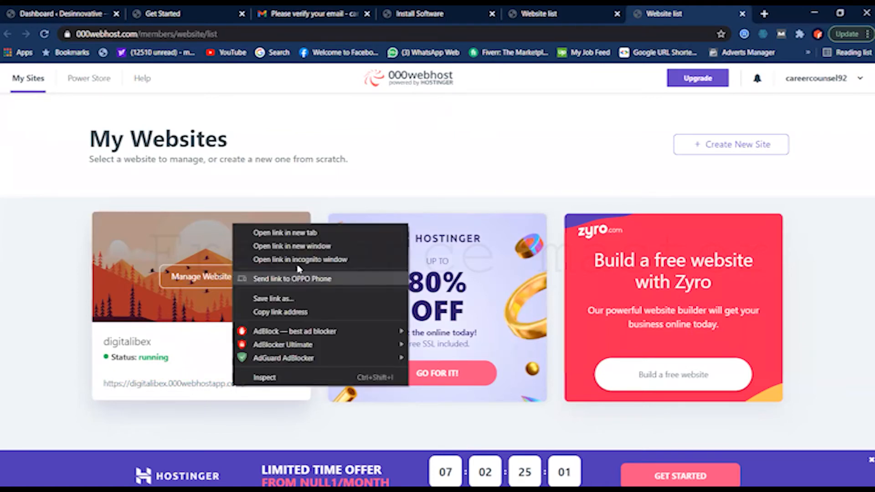
{"action": "left_click", "coordinate": [344, 234]}
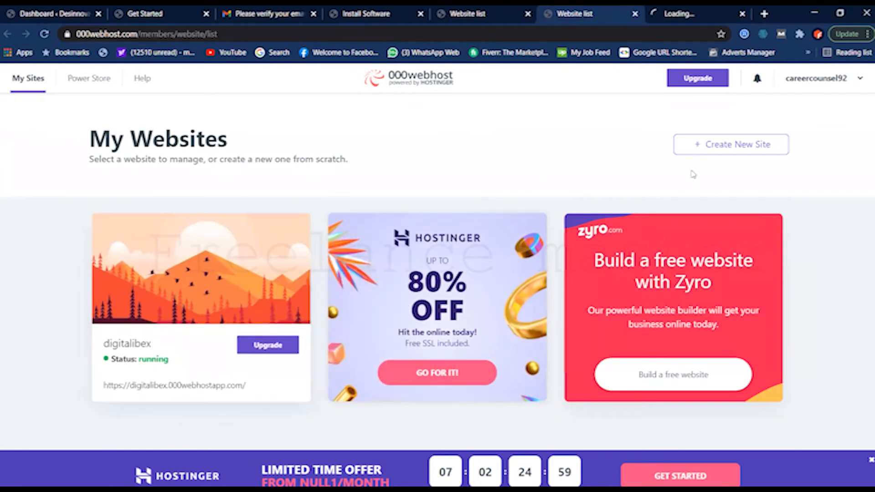
Scroll through the live digitalibex.000webhostapp.com blog and select its full address.
{"action": "left_click", "coordinate": [702, 9]}
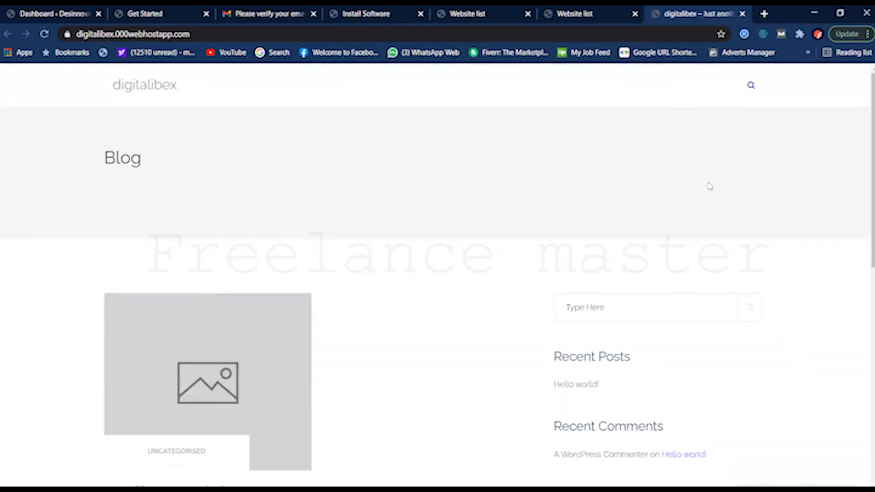
{"action": "scroll", "coordinate": [868, 137], "scroll_direction": "down", "scroll_amount": 5}
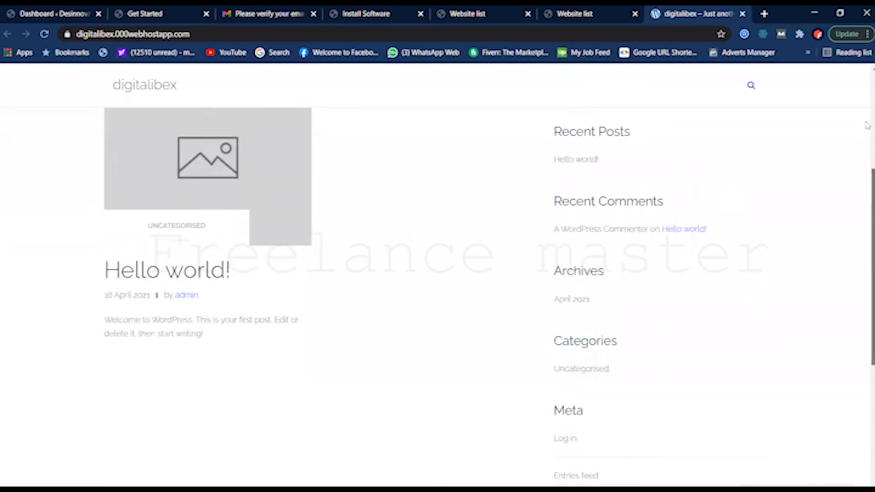
{"action": "scroll", "coordinate": [867, 125], "scroll_direction": "up", "scroll_amount": 5}
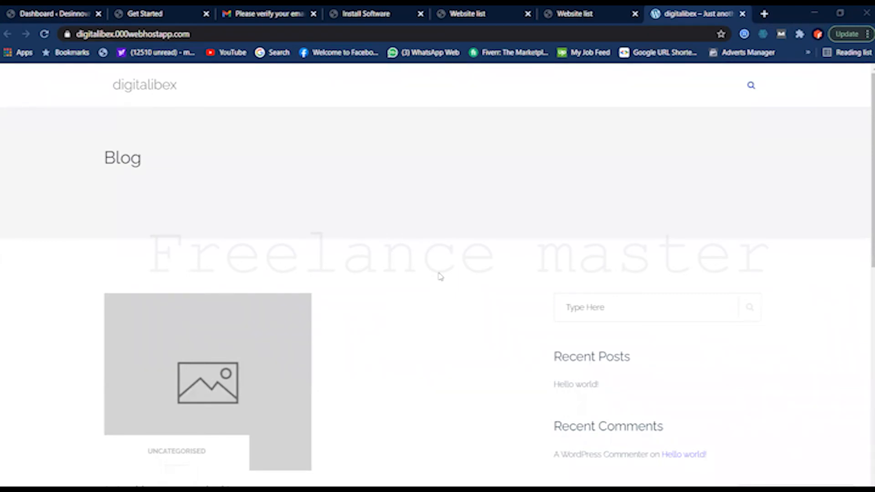
{"action": "left_click", "coordinate": [153, 36]}
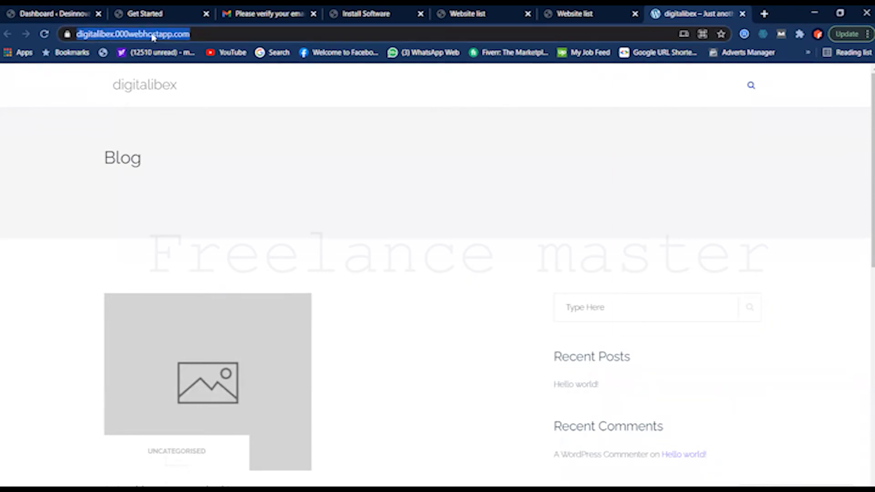
Go to the WordPress install tab and open File Manager from the Tools sidebar.
{"action": "left_click", "coordinate": [588, 9]}
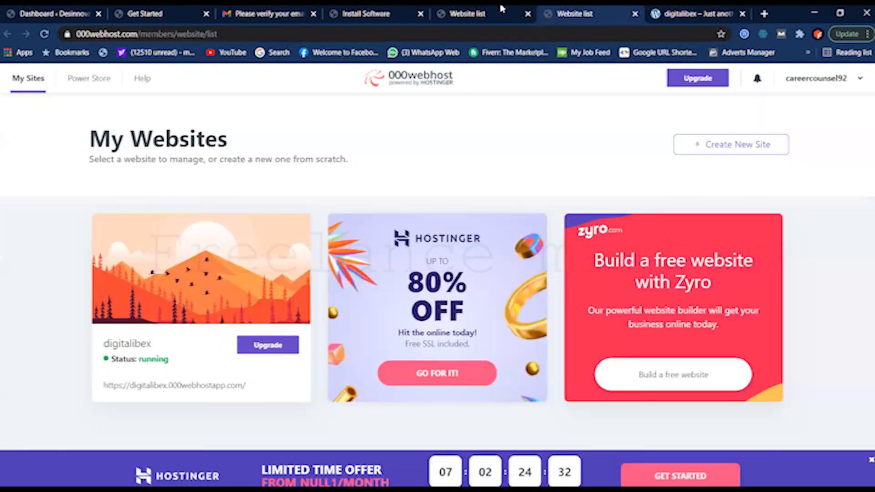
{"action": "left_click", "coordinate": [393, 10]}
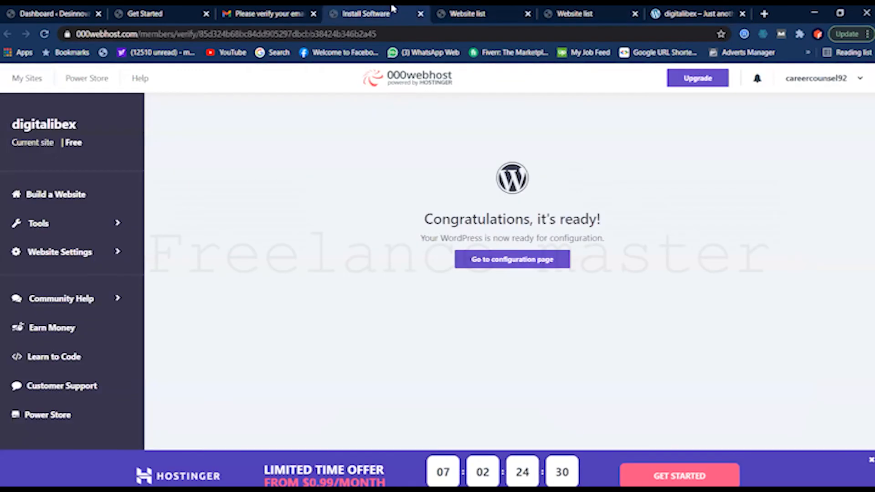
{"action": "left_click", "coordinate": [98, 226]}
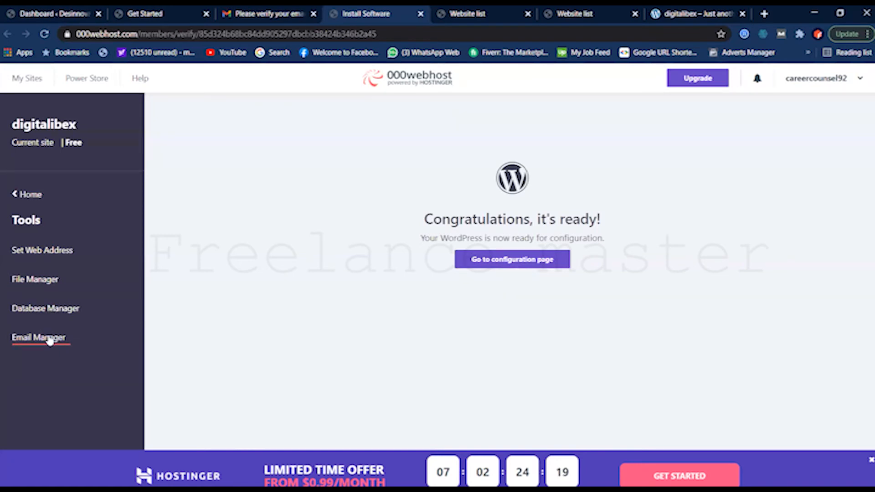
{"action": "left_click", "coordinate": [47, 280]}
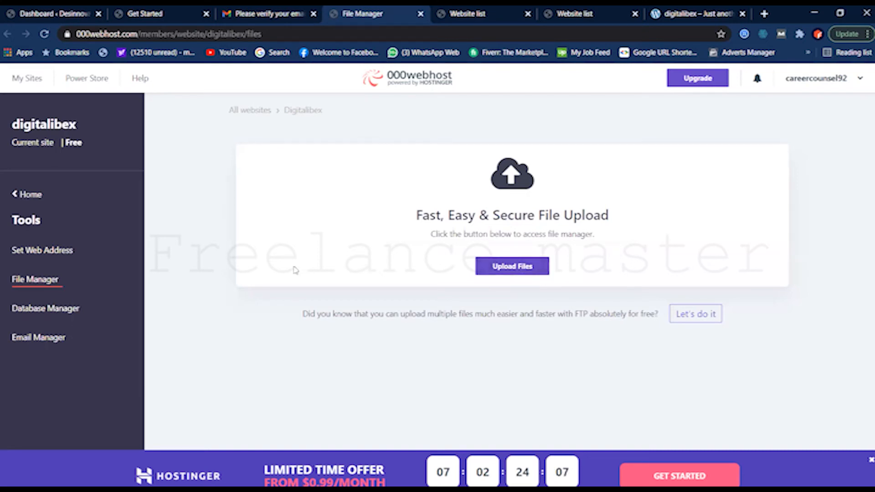
Review the Set Web Address domains and the Database Manager's localhost database, then go Home.
{"action": "left_click", "coordinate": [45, 250]}
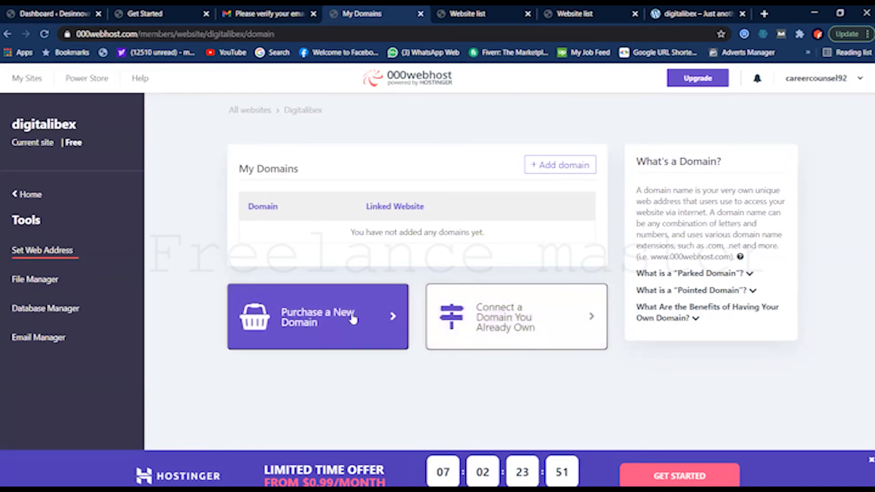
{"action": "left_click", "coordinate": [49, 309]}
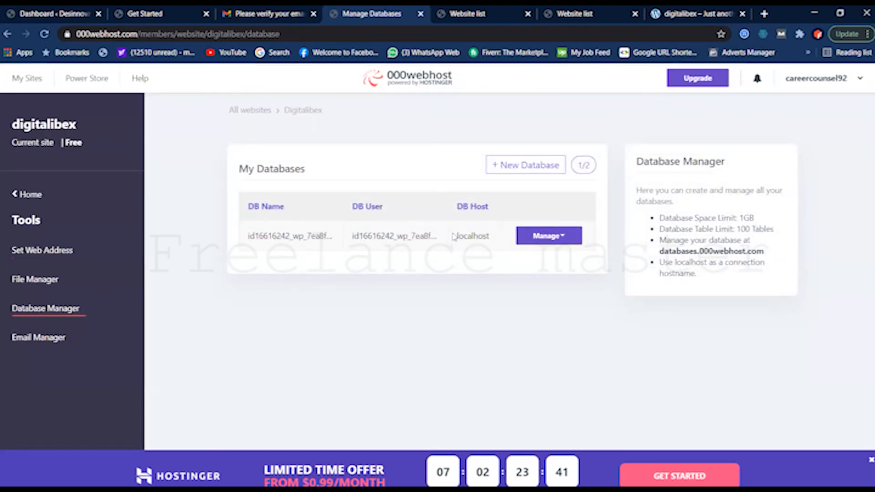
{"action": "left_click", "coordinate": [19, 196]}
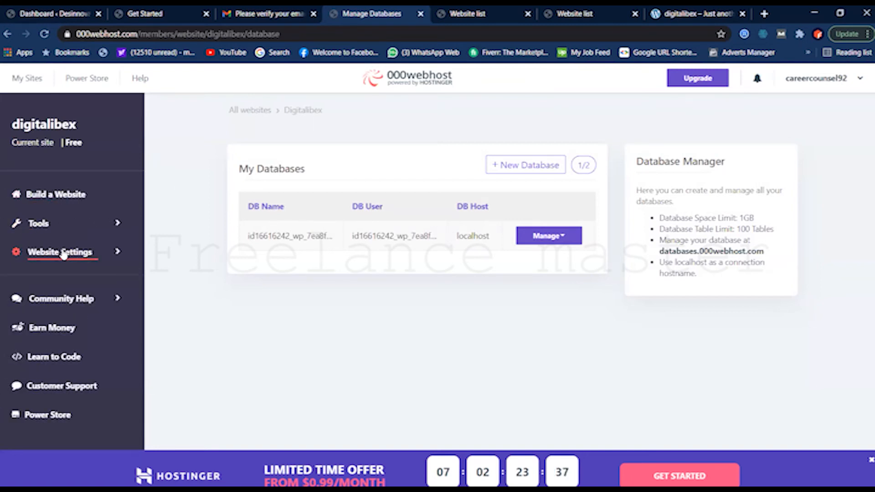
Open the General website settings for digitalibex and scroll through them.
{"action": "left_click", "coordinate": [64, 251]}
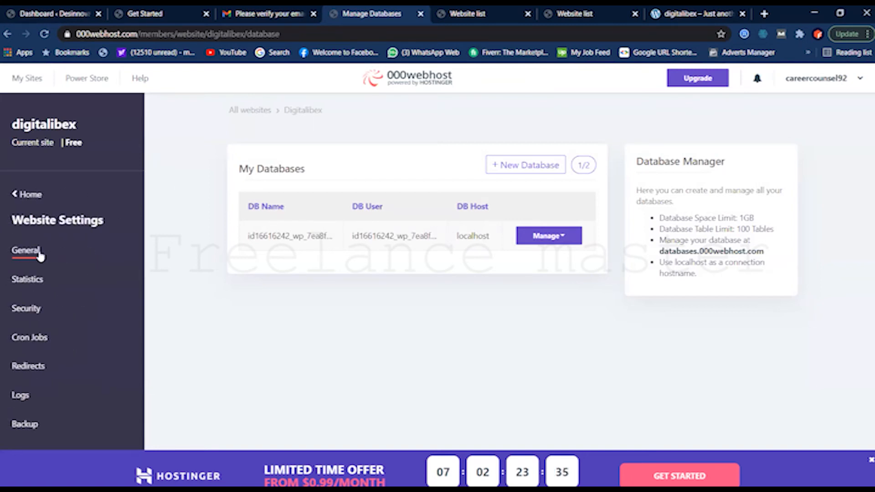
{"action": "left_click", "coordinate": [39, 255]}
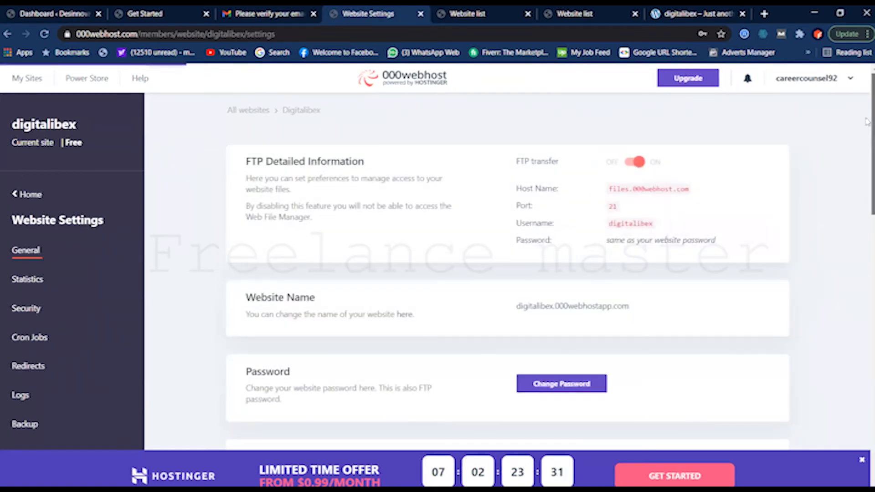
{"action": "scroll", "coordinate": [867, 169], "scroll_direction": "down", "scroll_amount": 3}
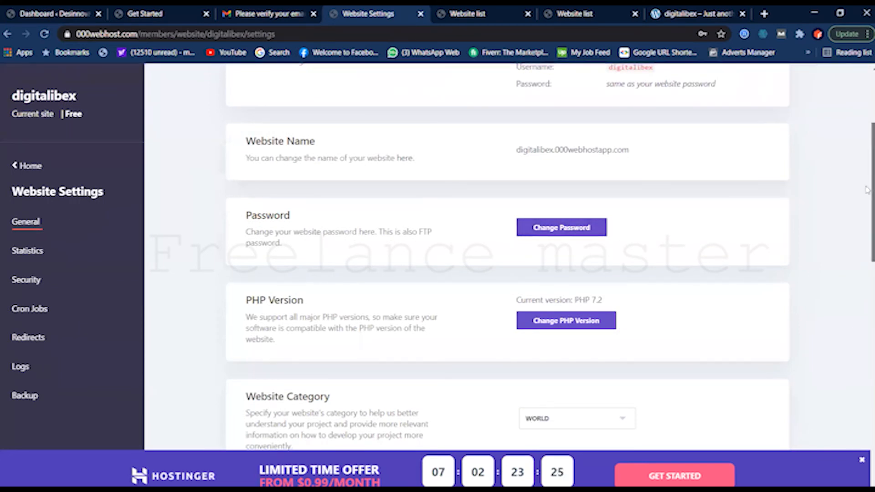
{"action": "left_click_drag", "start_coordinate": [867, 190], "coordinate": [867, 236]}
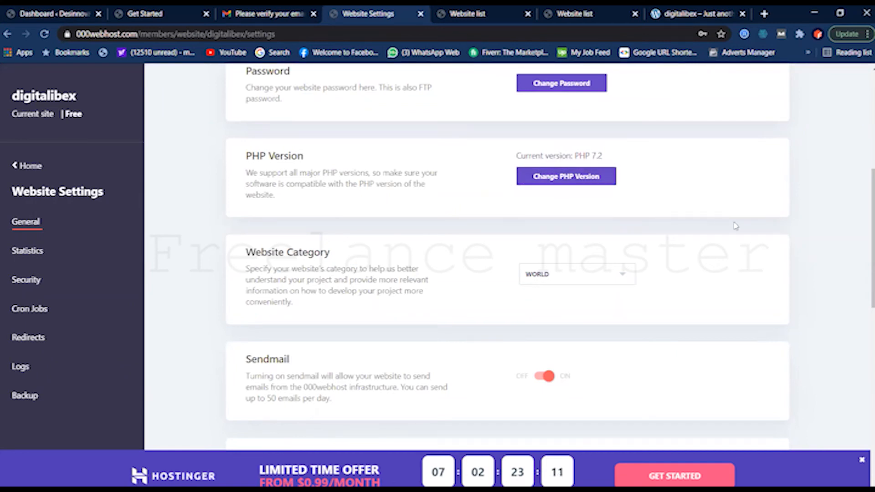
{"action": "left_click_drag", "start_coordinate": [867, 231], "coordinate": [867, 383]}
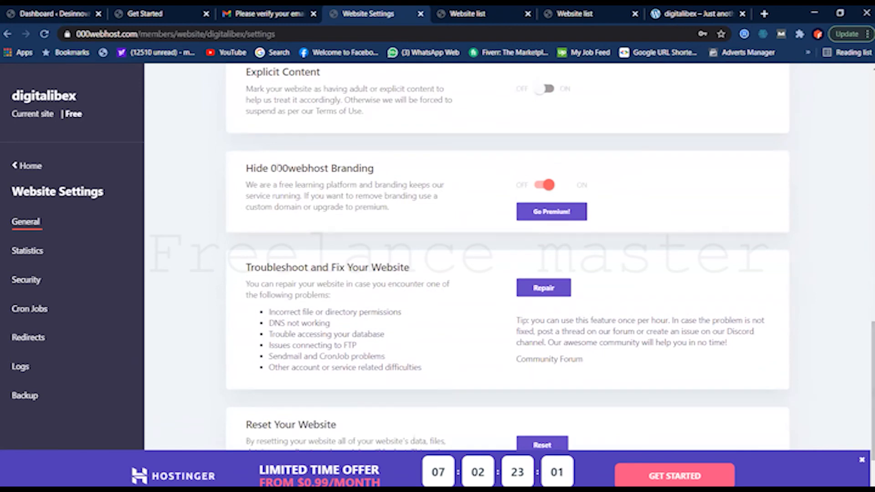
Highlight the 000webhost branding heading and fixable-problems list, then open Statistics.
{"action": "left_click_drag", "start_coordinate": [271, 168], "coordinate": [330, 168]}
{"action": "left_click", "coordinate": [404, 179]}
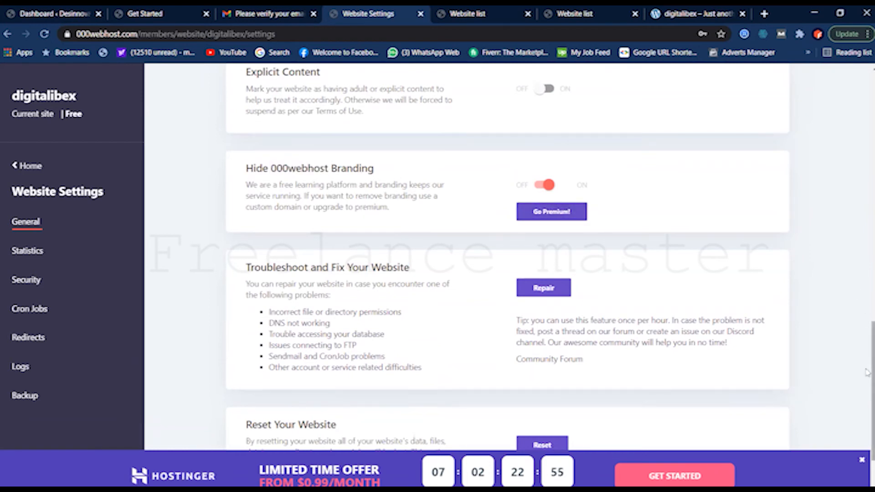
{"action": "scroll", "coordinate": [784, 266], "scroll_direction": "down", "scroll_amount": 2}
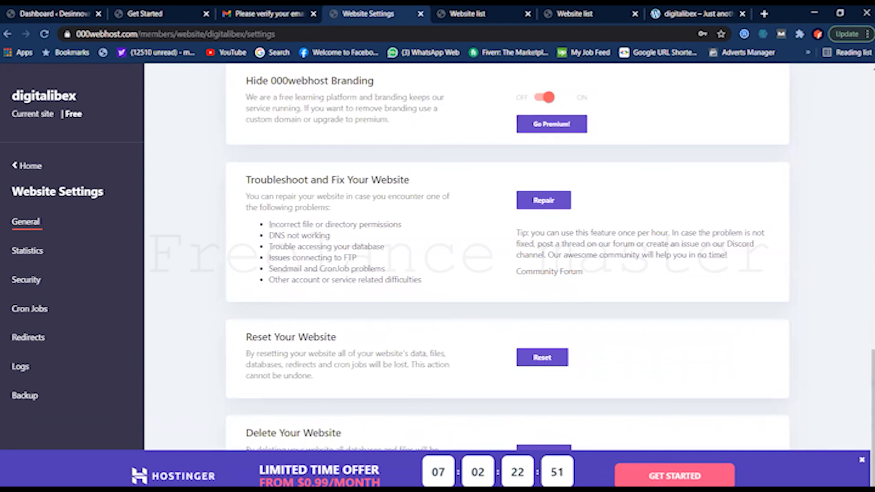
{"action": "left_click_drag", "start_coordinate": [271, 226], "coordinate": [451, 280]}
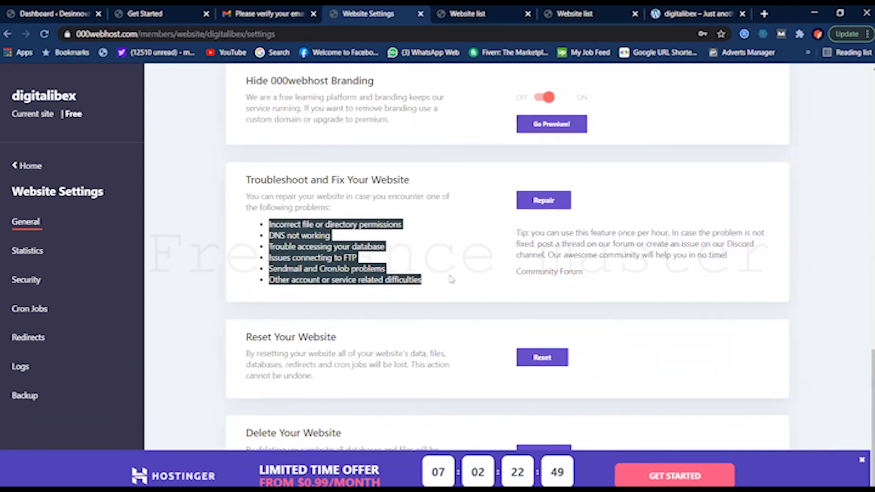
{"action": "left_click", "coordinate": [451, 279]}
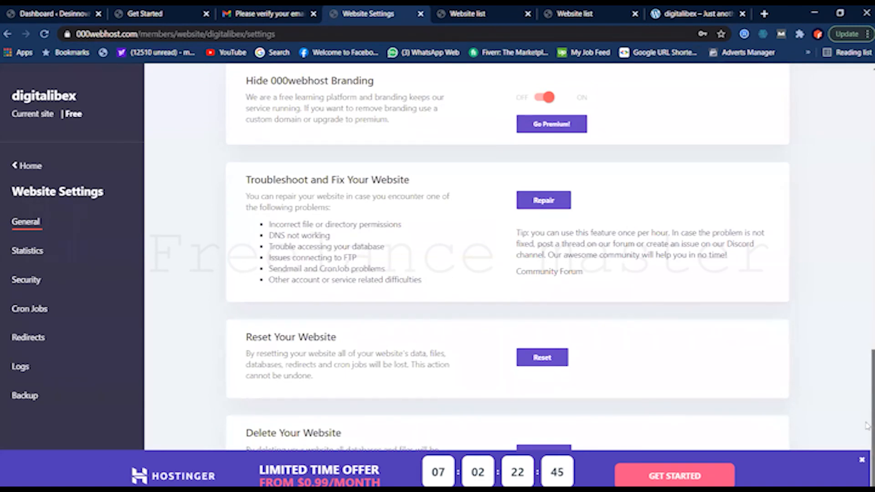
{"action": "left_click_drag", "start_coordinate": [871, 424], "coordinate": [870, 428]}
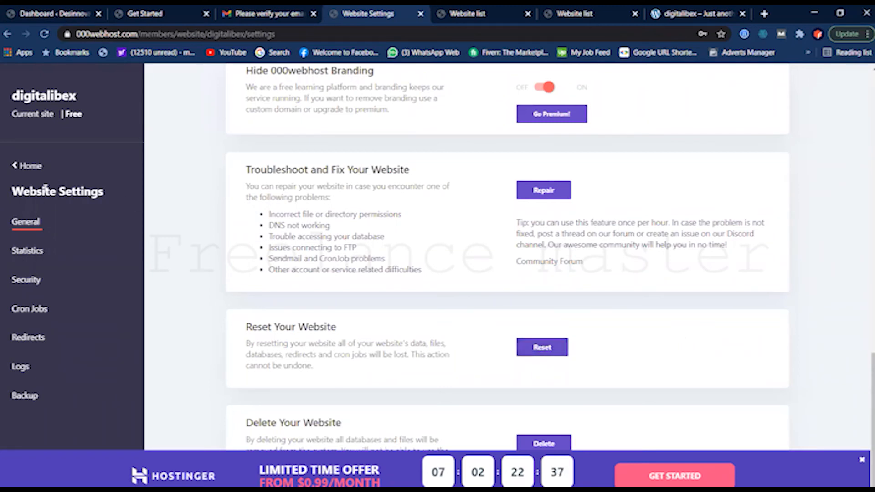
{"action": "left_click", "coordinate": [26, 252]}
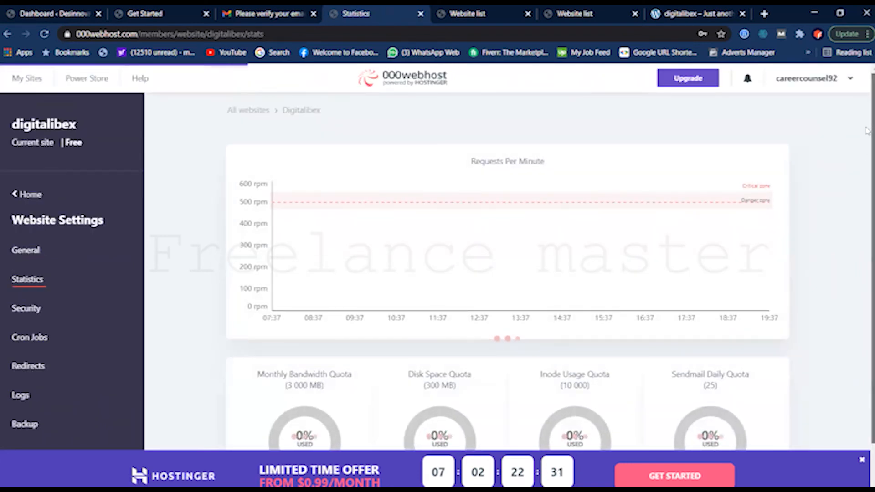
Check the disk and inode quota gauges, then open the Security settings.
{"action": "scroll", "coordinate": [867, 189], "scroll_direction": "down", "scroll_amount": 1}
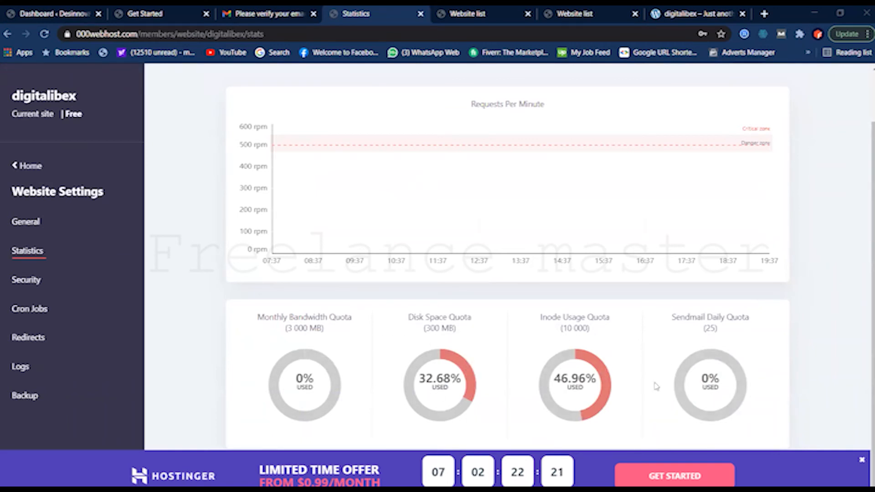
{"action": "left_click", "coordinate": [21, 286]}
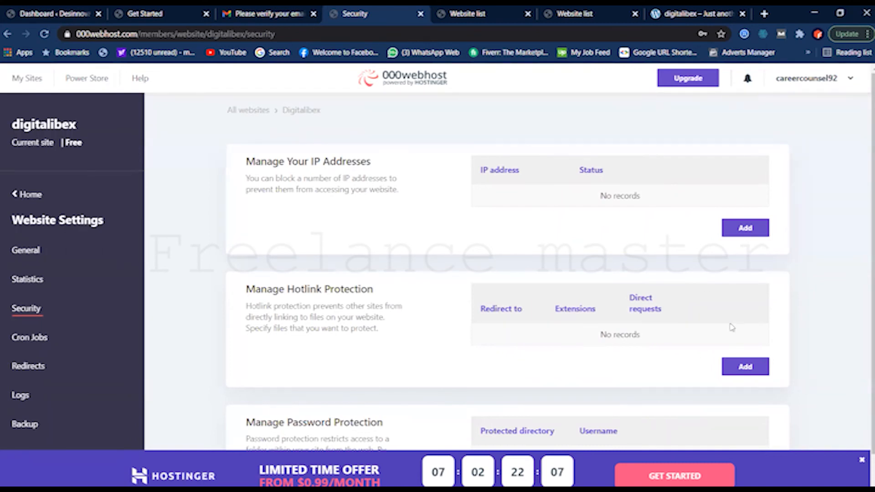
Open the digitalibex Manage Cron Jobs page, showing no cron jobs and 0/1 used.
{"action": "left_click_drag", "start_coordinate": [870, 178], "coordinate": [870, 289]}
{"action": "scroll", "coordinate": [768, 182], "scroll_direction": "up", "scroll_amount": 1}
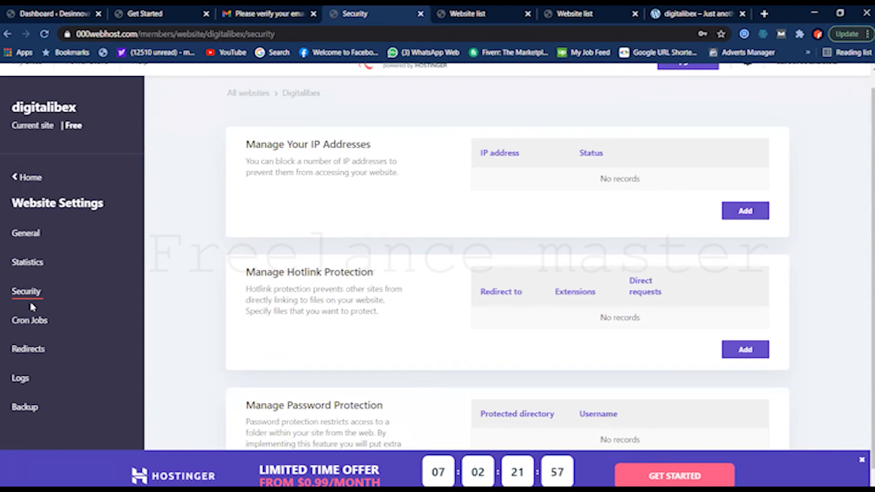
{"action": "left_click", "coordinate": [31, 321]}
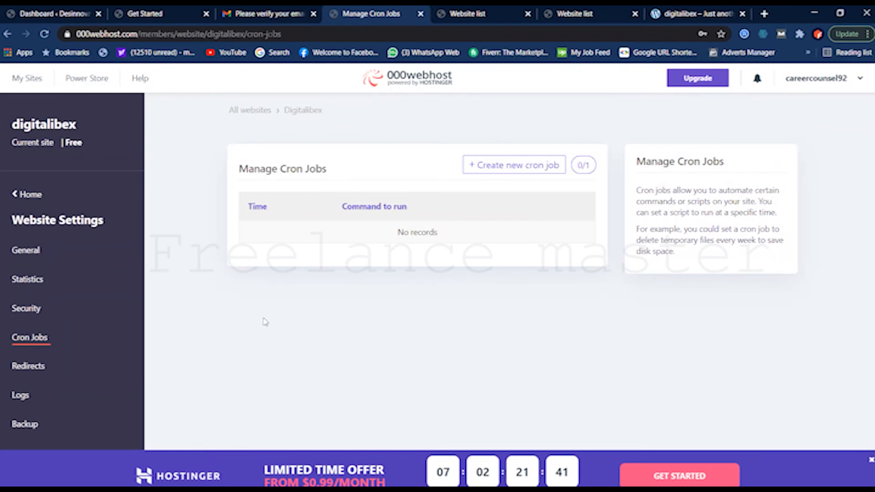
Check the empty Redirects list, then view Website Logs with the site, database and WordPress install events.
{"action": "left_click", "coordinate": [35, 365]}
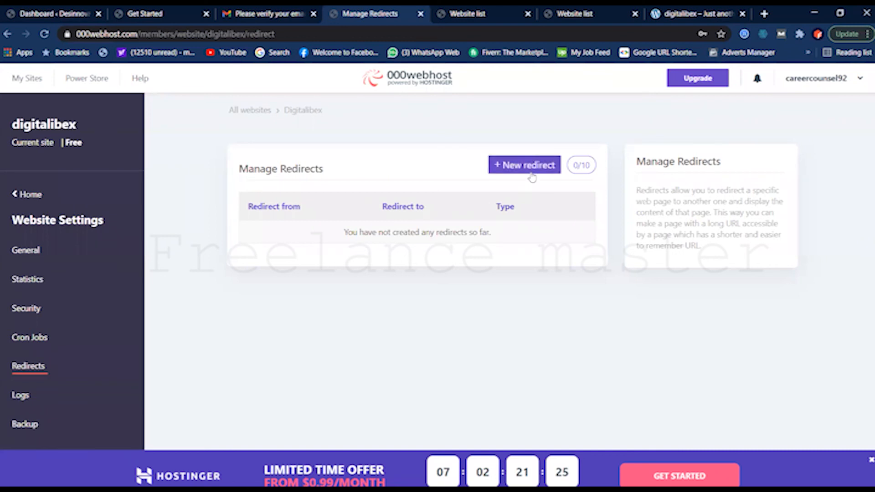
{"action": "left_click", "coordinate": [20, 396]}
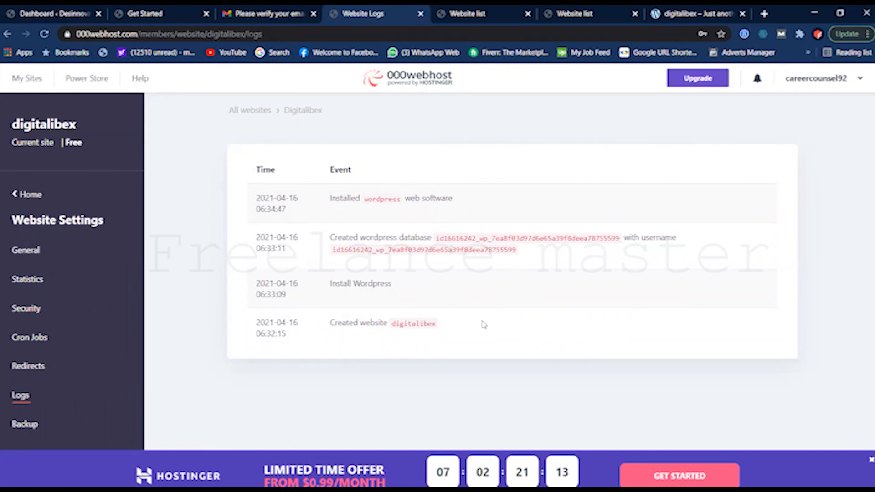
Highlight the WordPress install and database log entries, then try Backup, which shows the Hostinger upgrade offer.
{"action": "left_click_drag", "start_coordinate": [289, 336], "coordinate": [243, 339]}
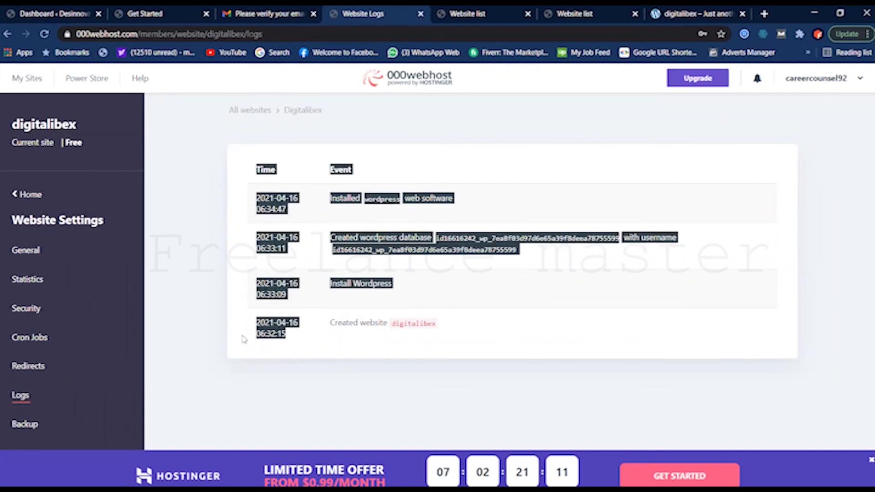
{"action": "left_click", "coordinate": [439, 309]}
{"action": "left_click_drag", "start_coordinate": [393, 284], "coordinate": [332, 285]}
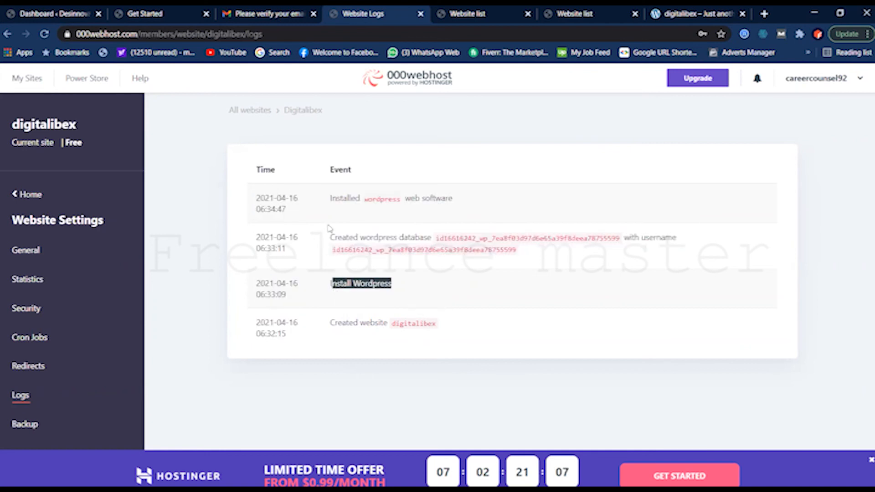
{"action": "left_click_drag", "start_coordinate": [331, 237], "coordinate": [354, 237]}
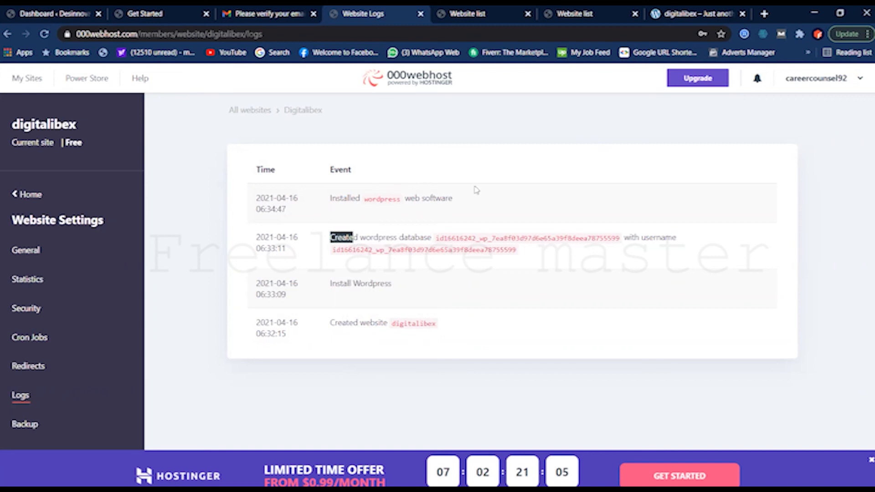
{"action": "left_click_drag", "start_coordinate": [479, 200], "coordinate": [329, 200]}
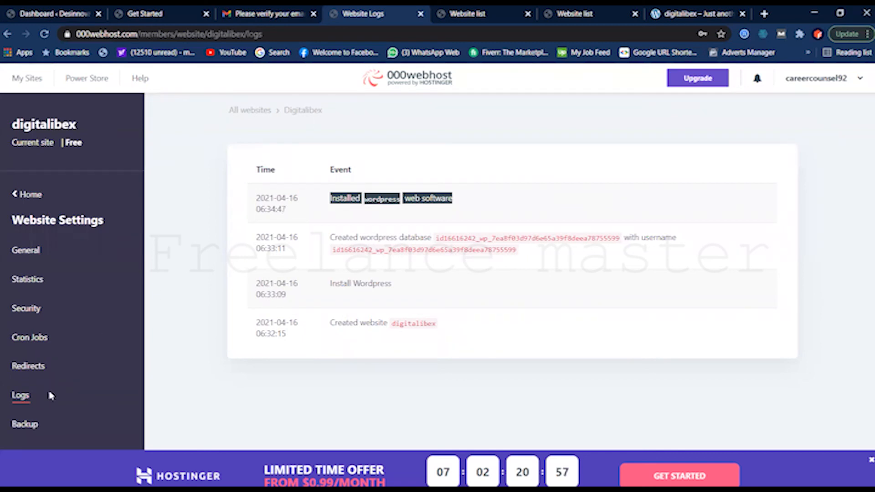
{"action": "left_click", "coordinate": [28, 425]}
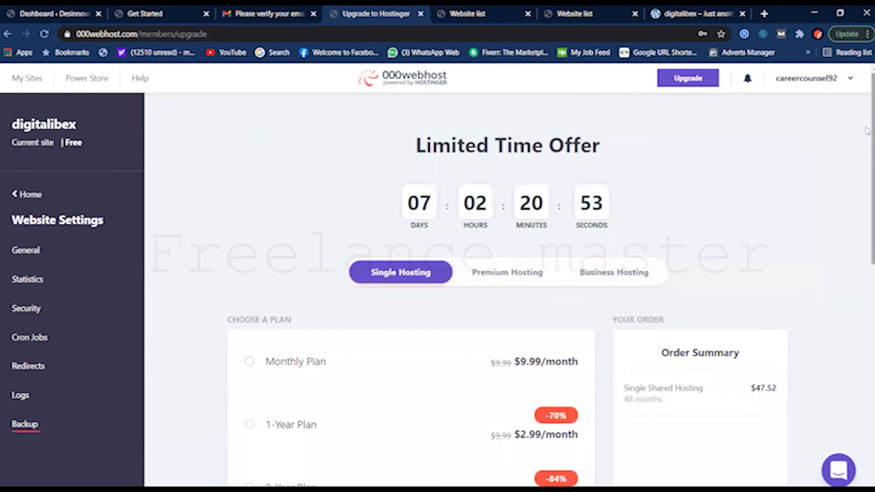
Return to the My Websites list tab showing digitalibex as running.
{"action": "left_click_drag", "start_coordinate": [867, 131], "coordinate": [867, 61]}
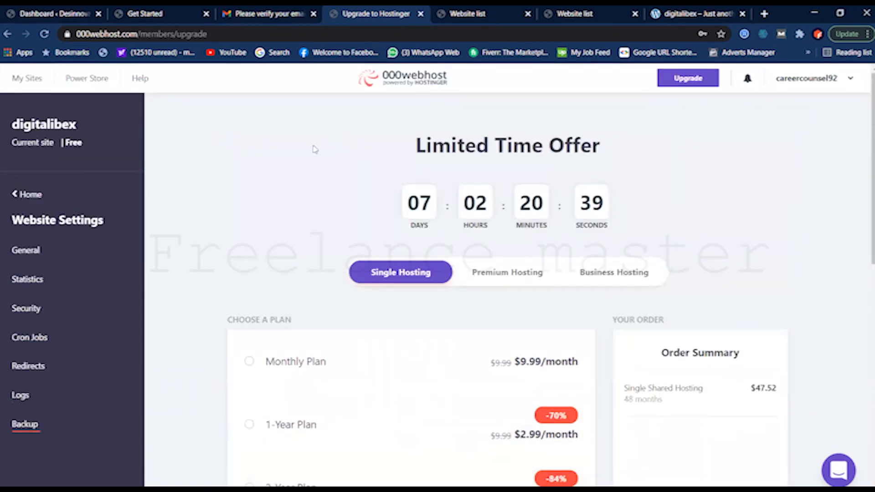
{"action": "left_click", "coordinate": [564, 10]}
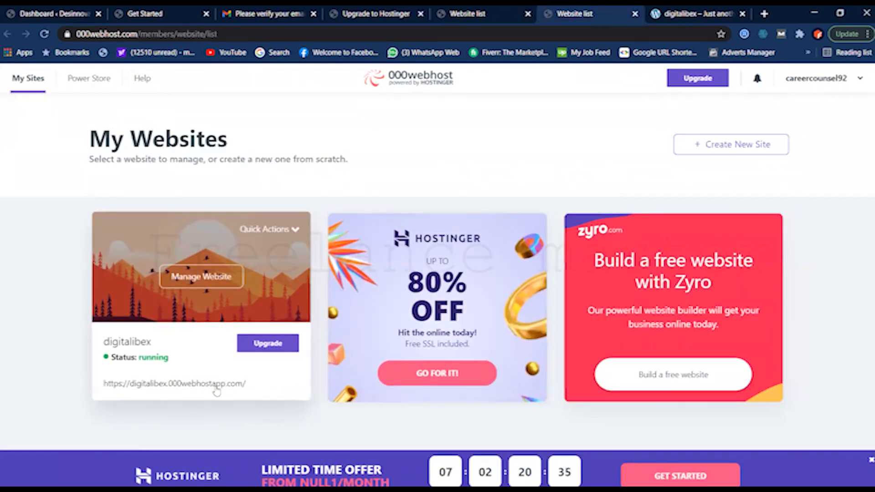
Switch to the tab with the live digitalibex.000webhostapp.com blog.
{"action": "mouse_move", "coordinate": [122, 384]}
{"action": "left_click", "coordinate": [656, 10]}
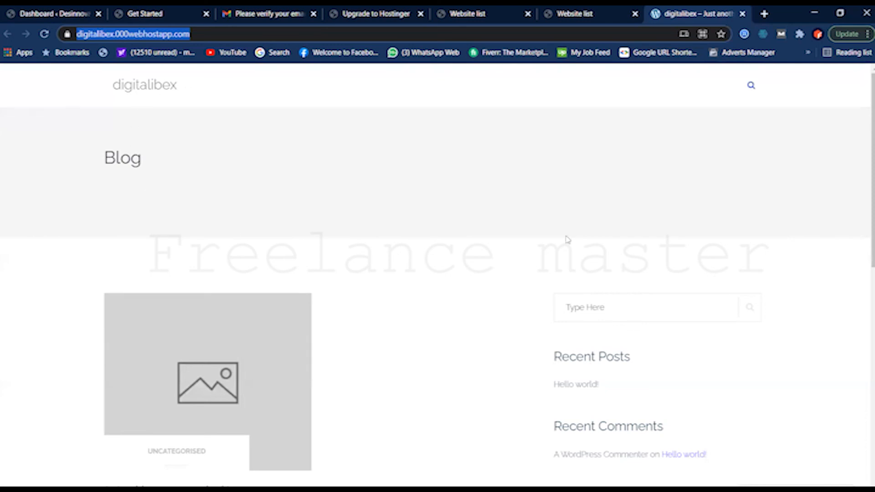
Go to digitalibex.000webhostapp.com/wp-admin to bring up the WordPress Log In page.
{"action": "mouse_move", "coordinate": [871, 133]}
{"action": "left_mouse_down"}
{"action": "mouse_move", "coordinate": [871, 330]}
{"action": "mouse_move", "coordinate": [871, 131]}
{"action": "left_mouse_up"}
{"action": "scroll", "coordinate": [867, 133], "scroll_direction": "up", "scroll_amount": 5}
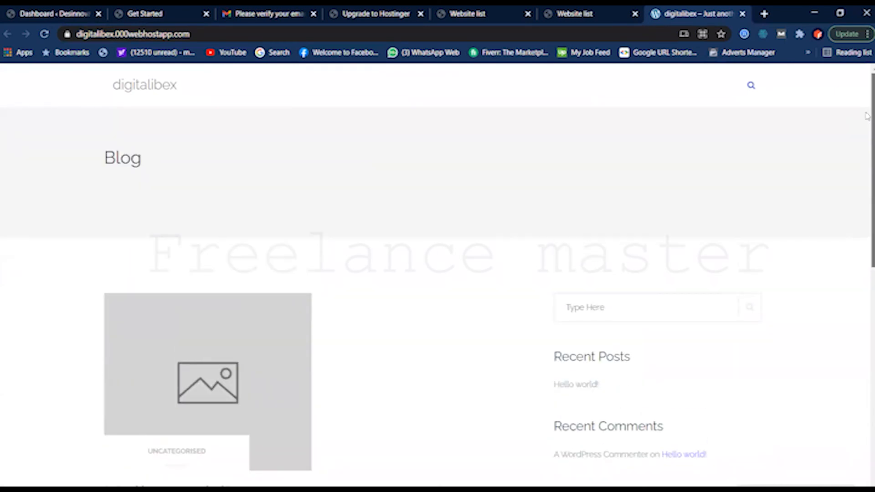
{"action": "left_click", "coordinate": [470, 34]}
{"action": "left_click", "coordinate": [470, 34]}
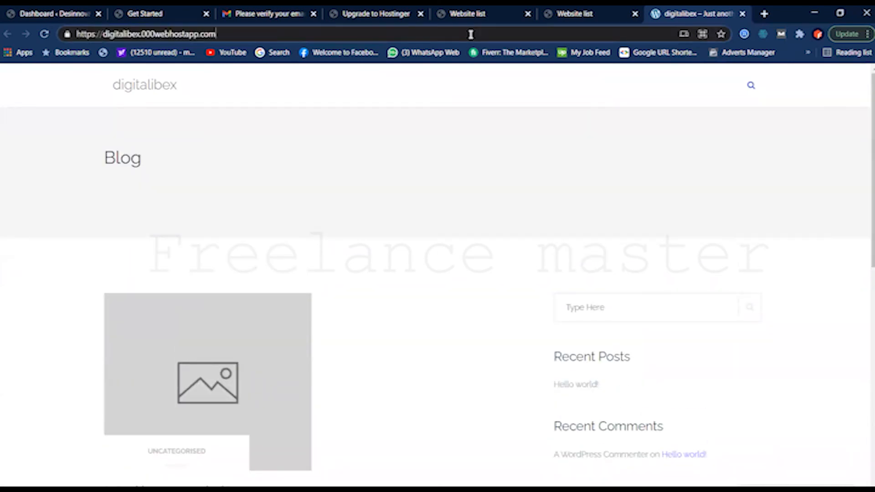
{"action": "type", "text": "/"}
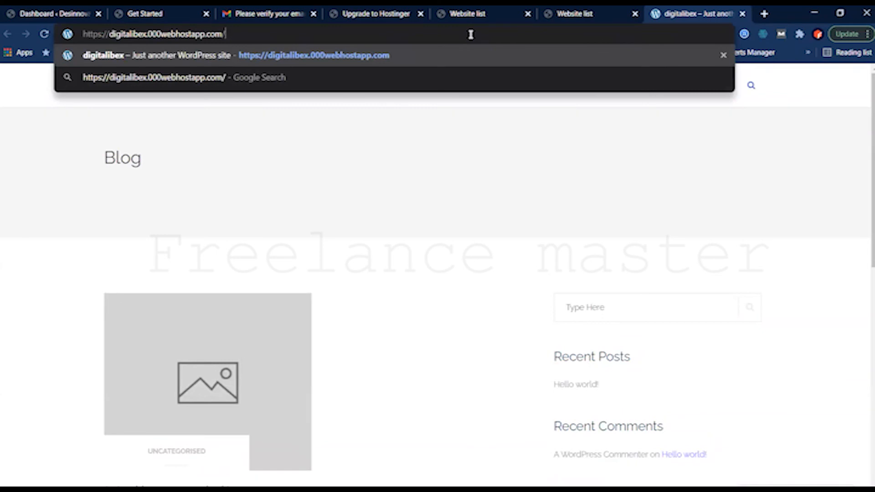
{"action": "type", "text": "wp-admin"}
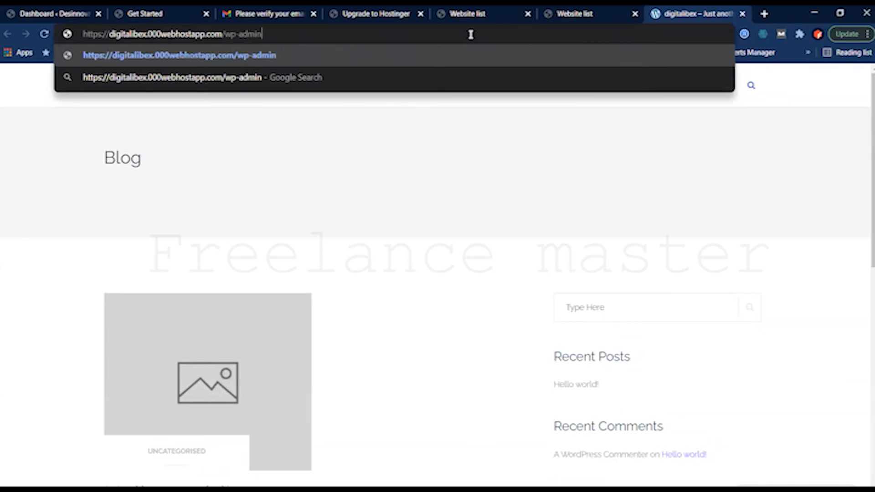
{"action": "key", "text": "Return"}
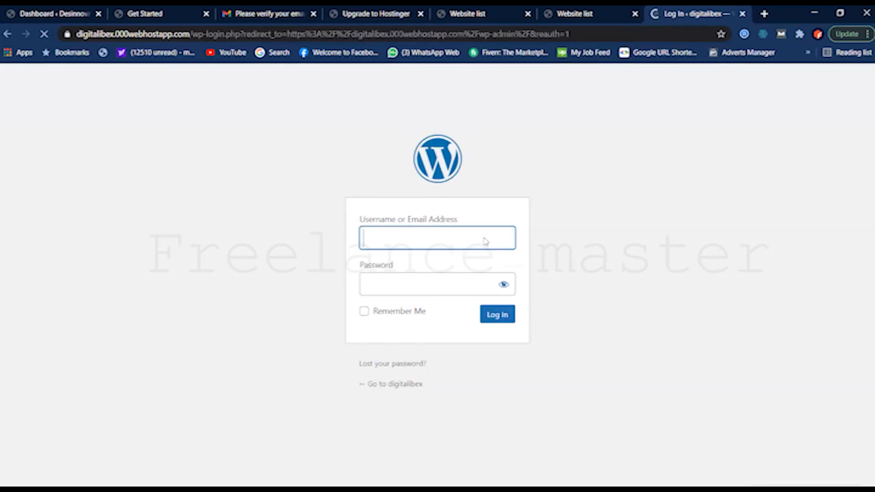
Log in with the admin username, the pasted password and Remember Me ticked, then save the password in Chrome.
{"action": "left_click", "coordinate": [453, 243]}
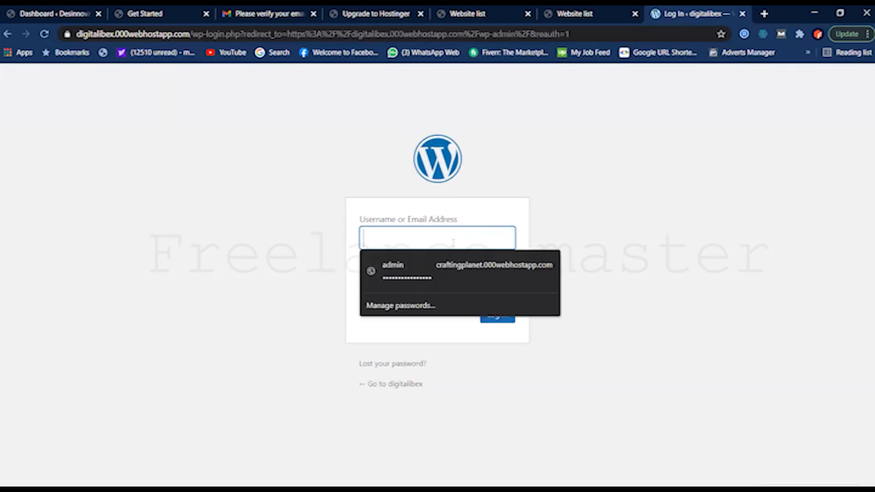
{"action": "type", "text": "admin"}
{"action": "key", "text": "Tab"}
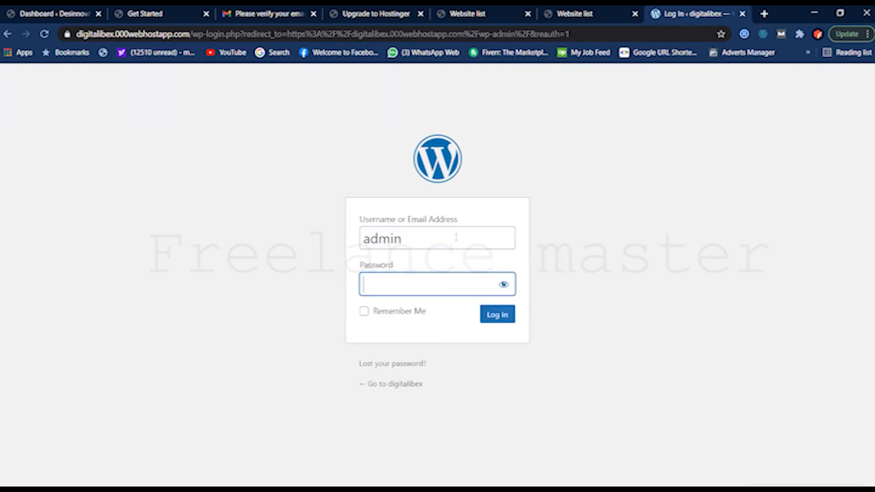
{"action": "key", "text": "ctrl+v"}
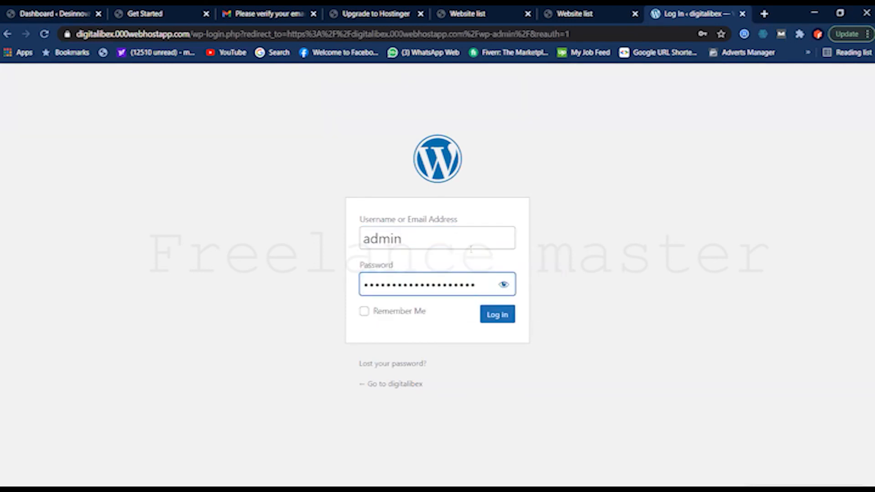
{"action": "left_click", "coordinate": [504, 286]}
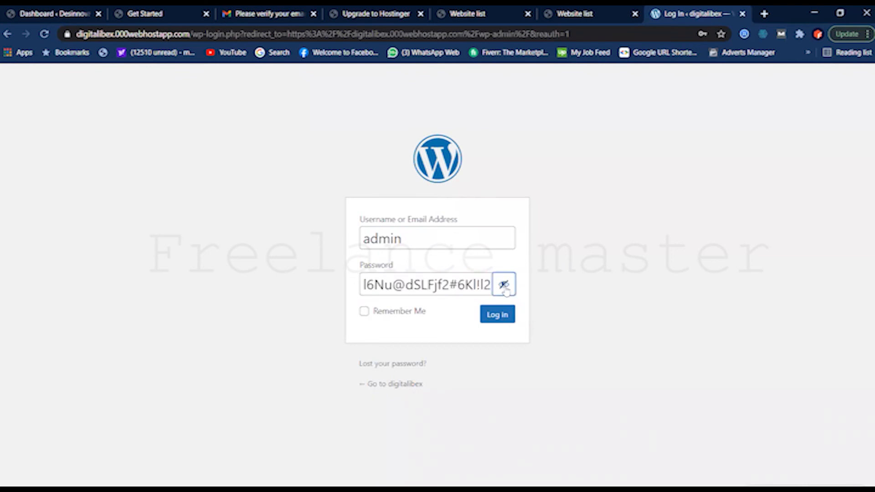
{"action": "double_click", "coordinate": [404, 314]}
{"action": "left_click", "coordinate": [405, 314]}
{"action": "left_click", "coordinate": [496, 320]}
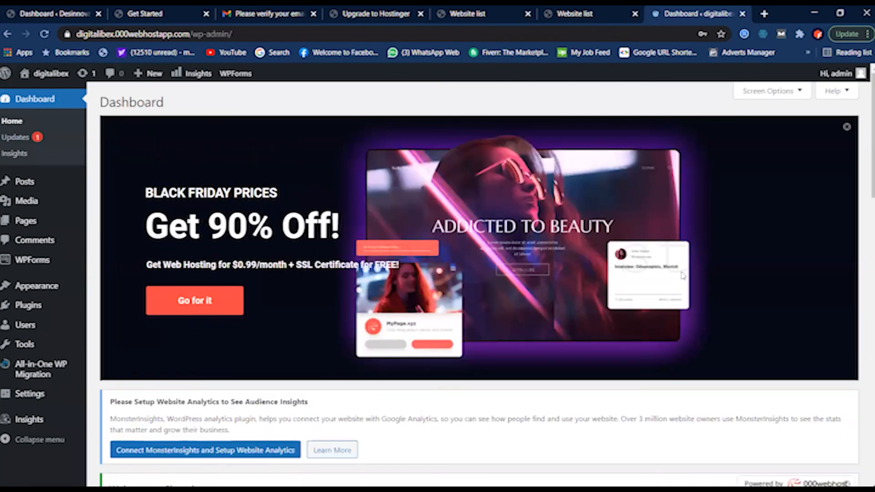
{"action": "left_click", "coordinate": [661, 222]}
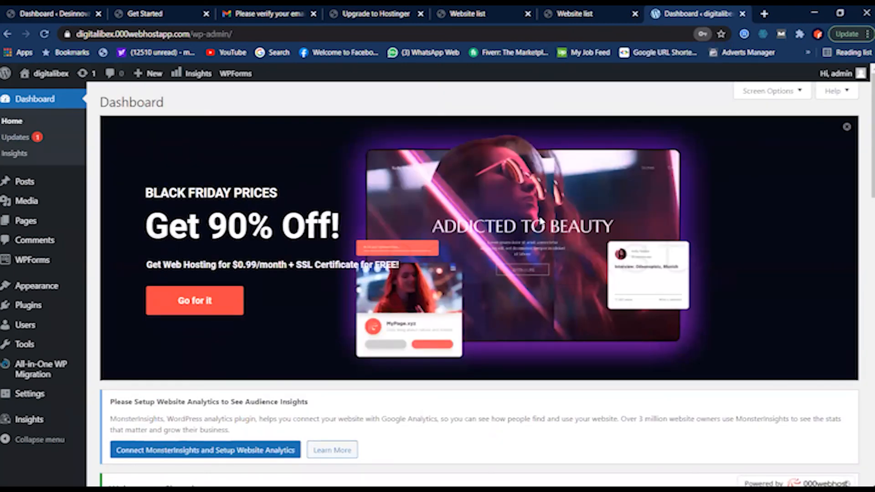